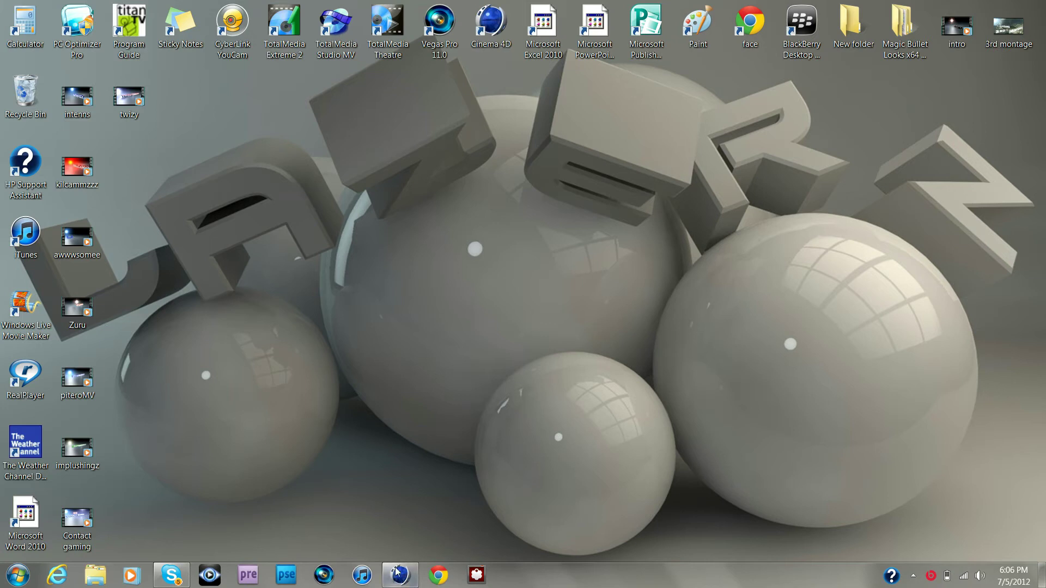
Switch to Cinema 4D and apply the 1280 x 1024 screen preset to the render output
mouse_move(401, 574)
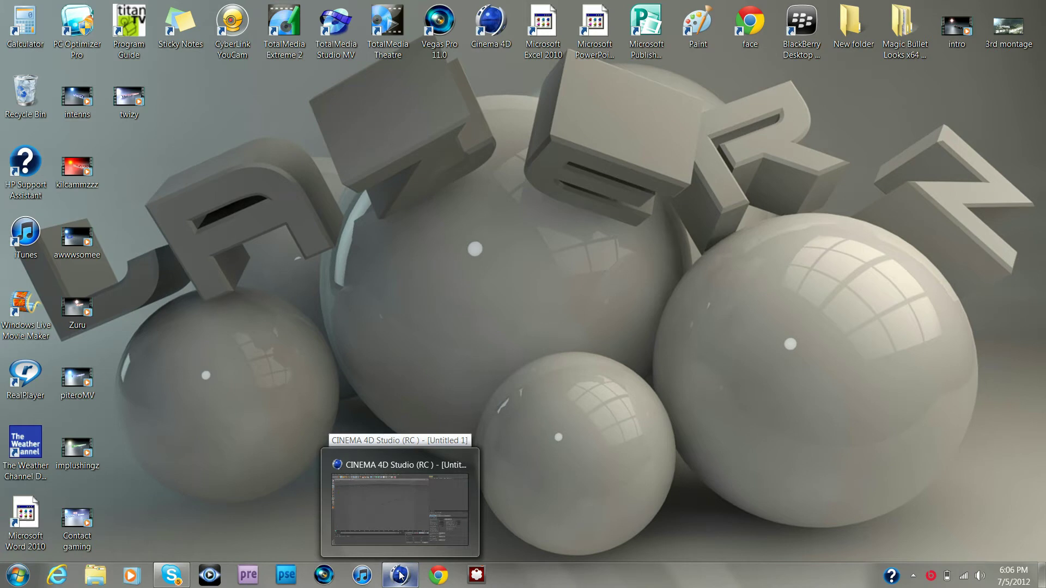
left_click(400, 574)
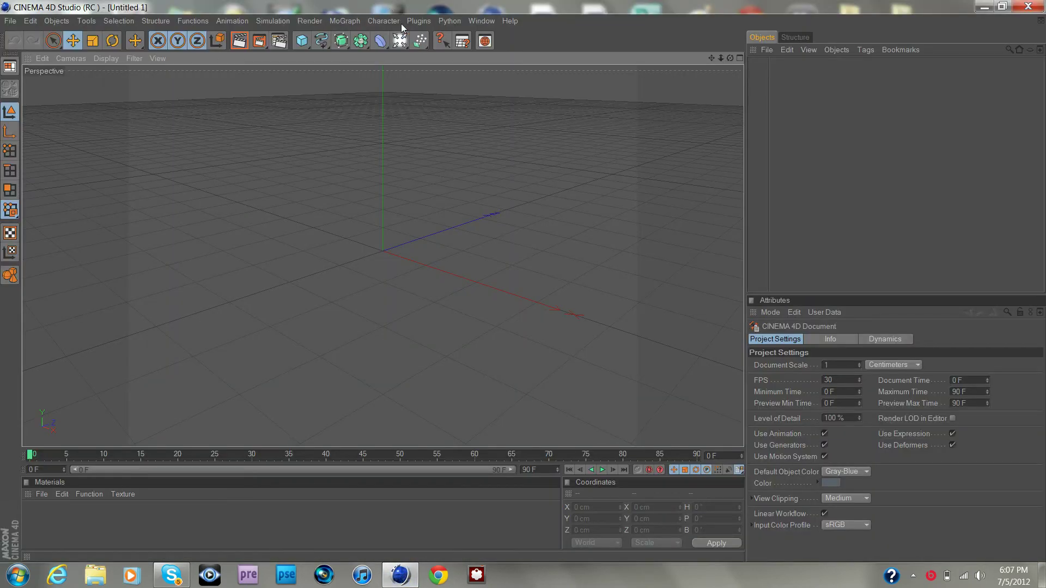
left_click(280, 41)
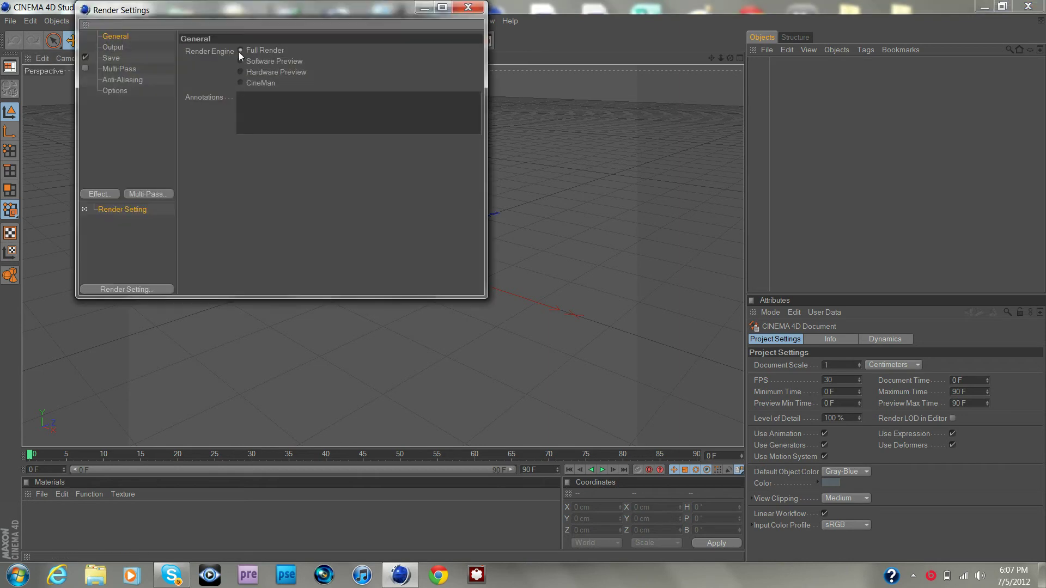
left_click(112, 48)
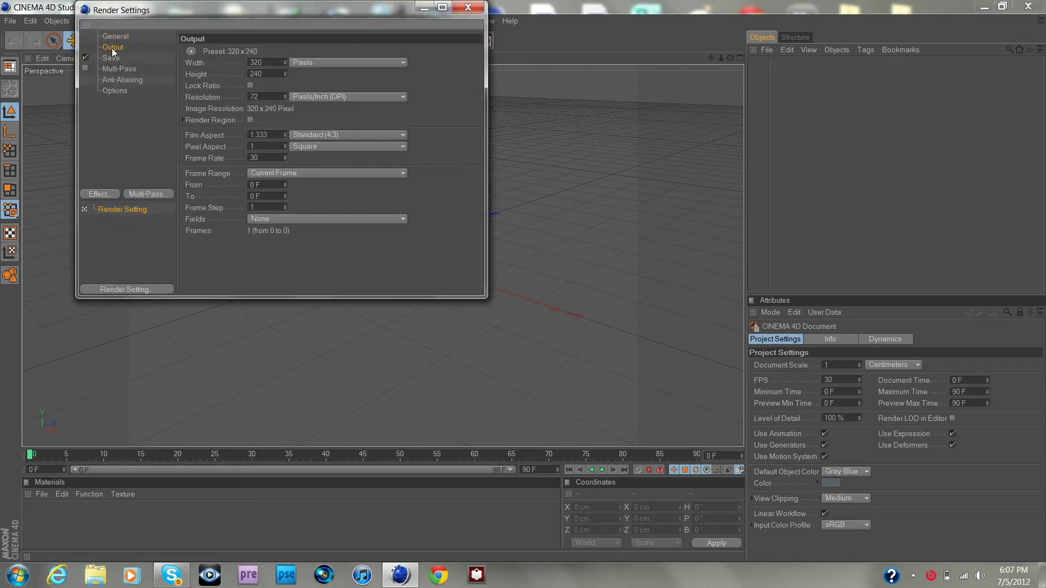
left_click(191, 52)
mouse_move(198, 62)
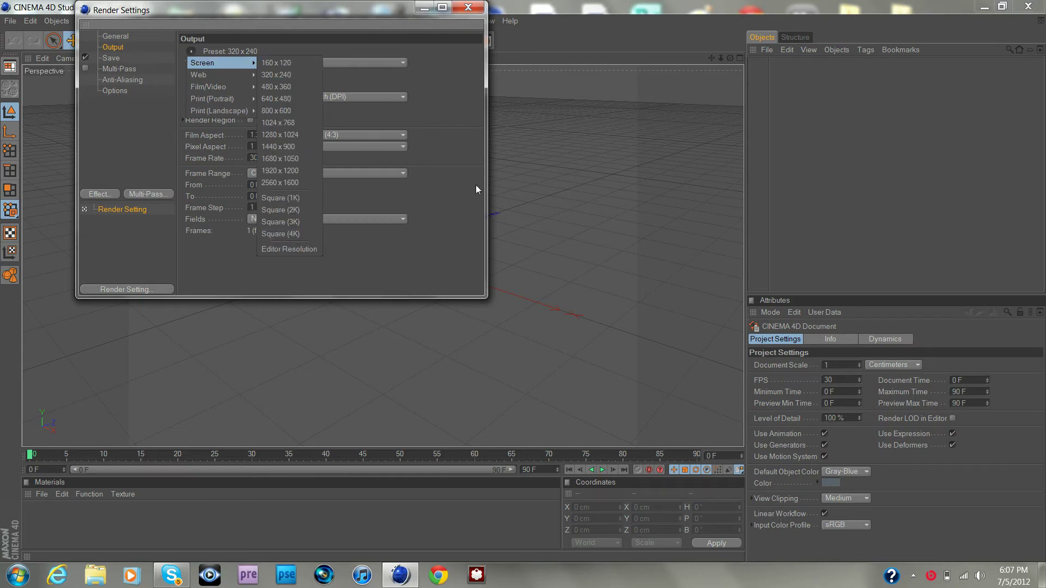
left_click(289, 136)
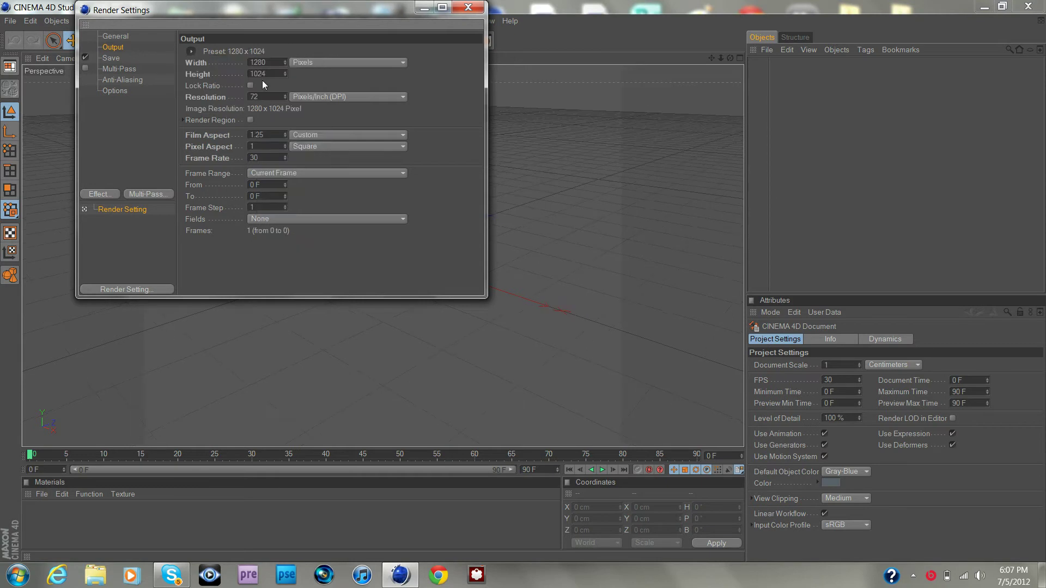
Set the render output height to 720 pixels, keeping the film aspect on HDTV (16:9)
left_click_drag(273, 74, 235, 72)
left_click(312, 134)
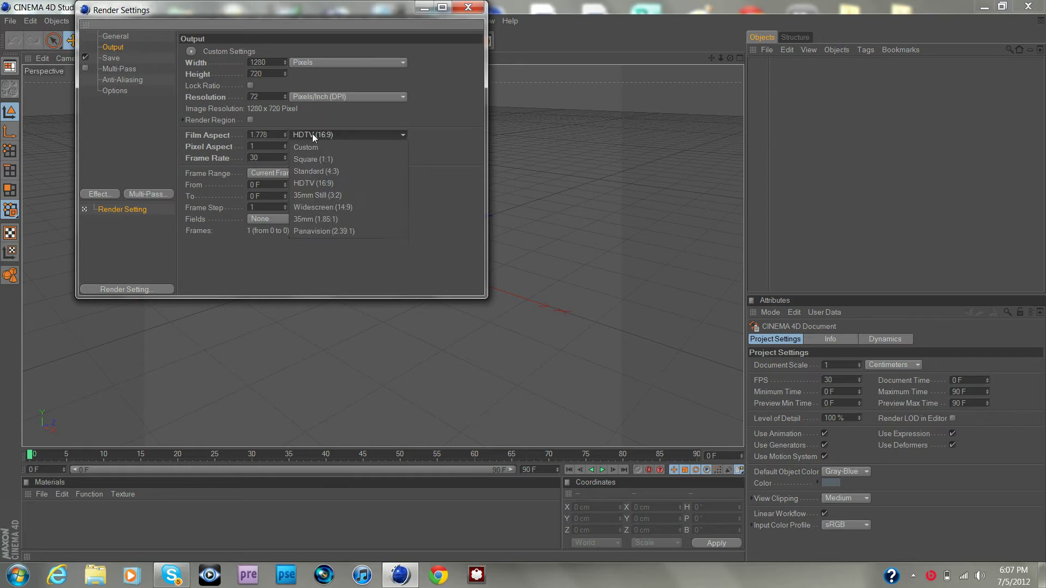
left_click(315, 135)
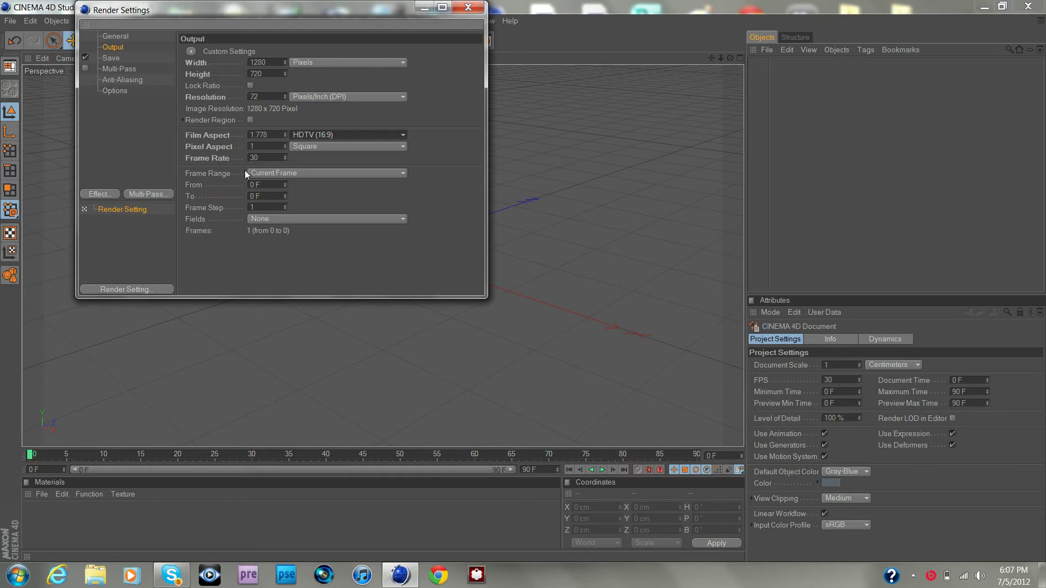
Set the render's save file to redfirebird22 on the Desktop and minimise the render settings
left_click(117, 56)
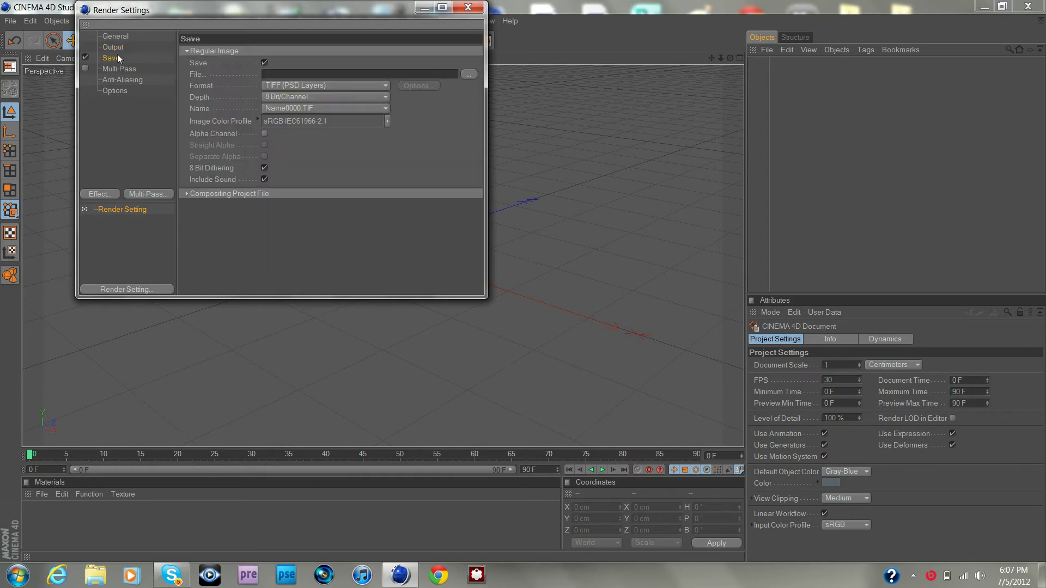
left_click(464, 75)
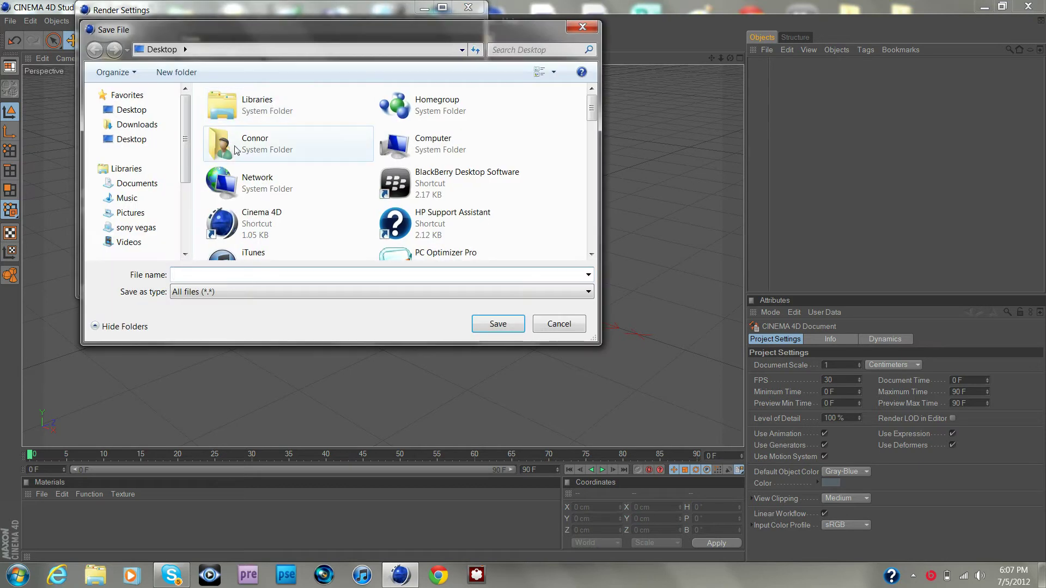
type("red")
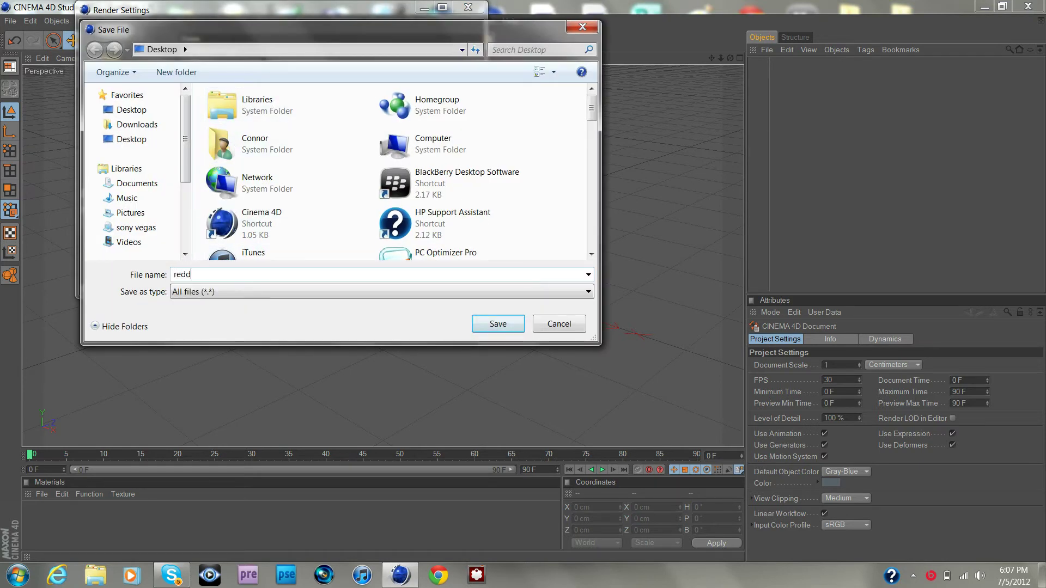
type("firebird22")
left_click(504, 327)
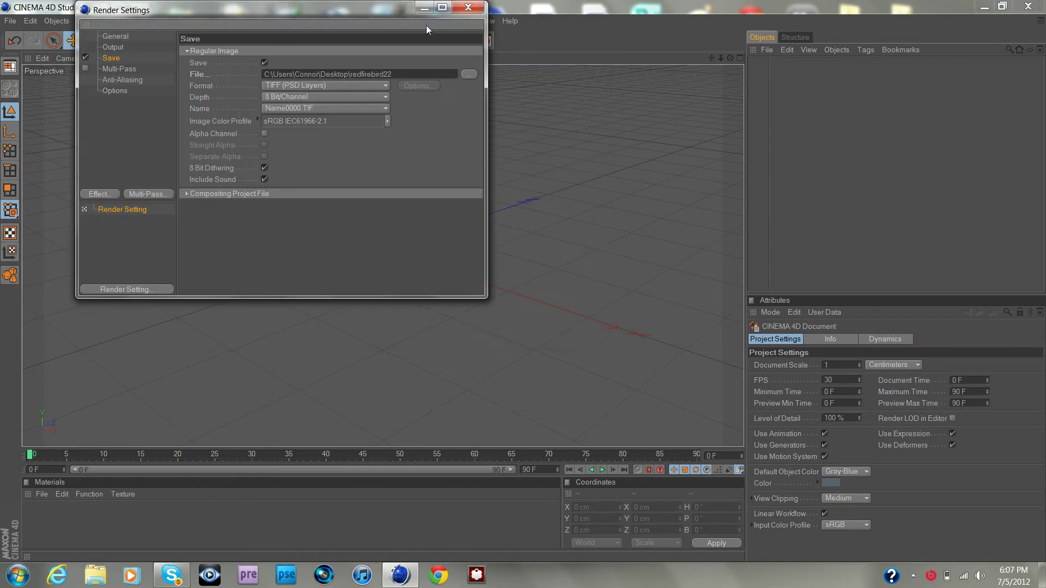
left_click(424, 8)
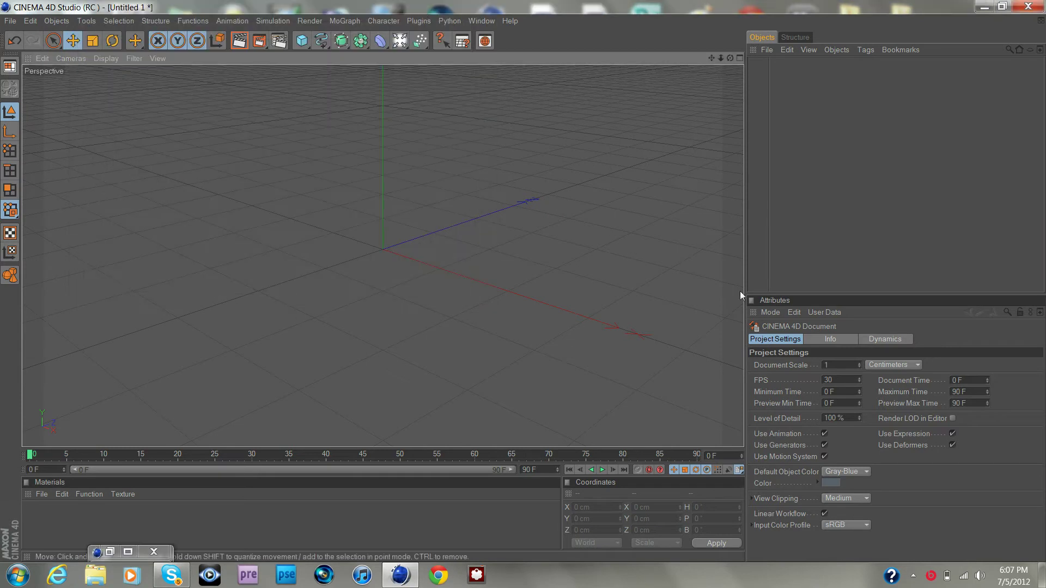
Add a MoText object to the scene and deselect it
left_click(357, 21)
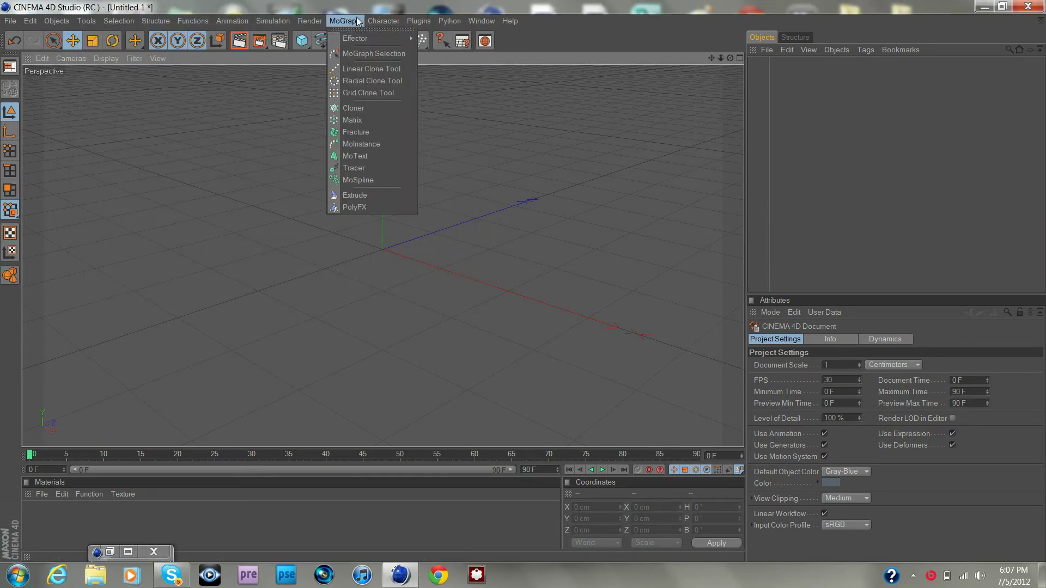
left_click(377, 156)
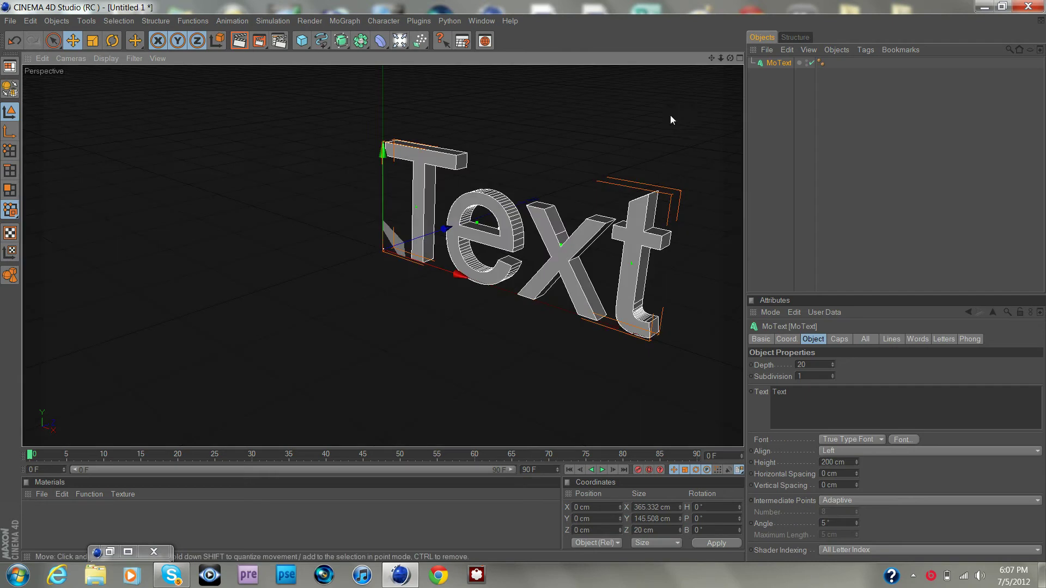
left_click(283, 216)
Add a plane as the floor, with width 9999999 cm and height 99999999 cm
left_click(303, 40)
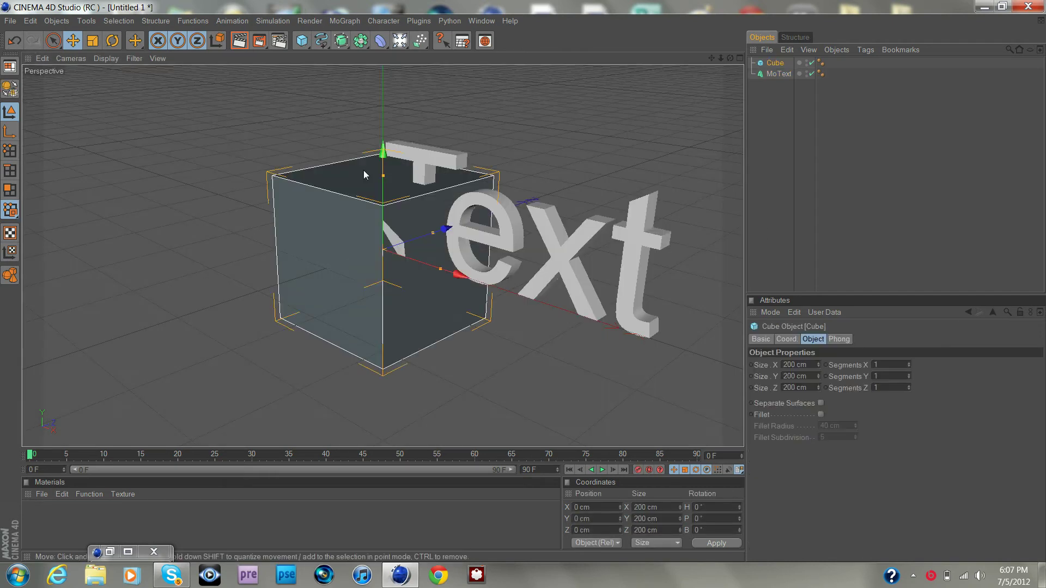
left_click(14, 40)
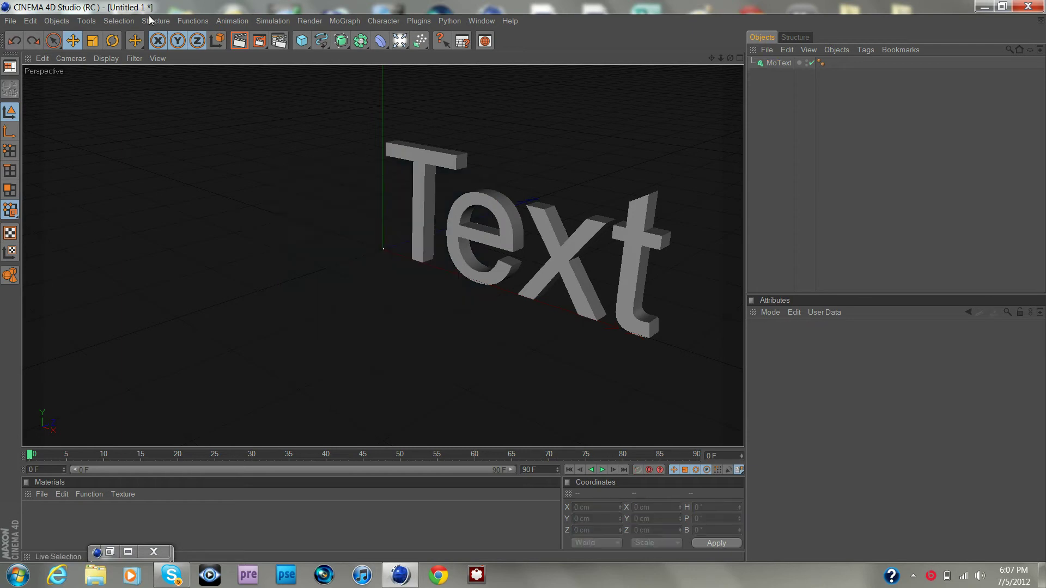
left_click(303, 41)
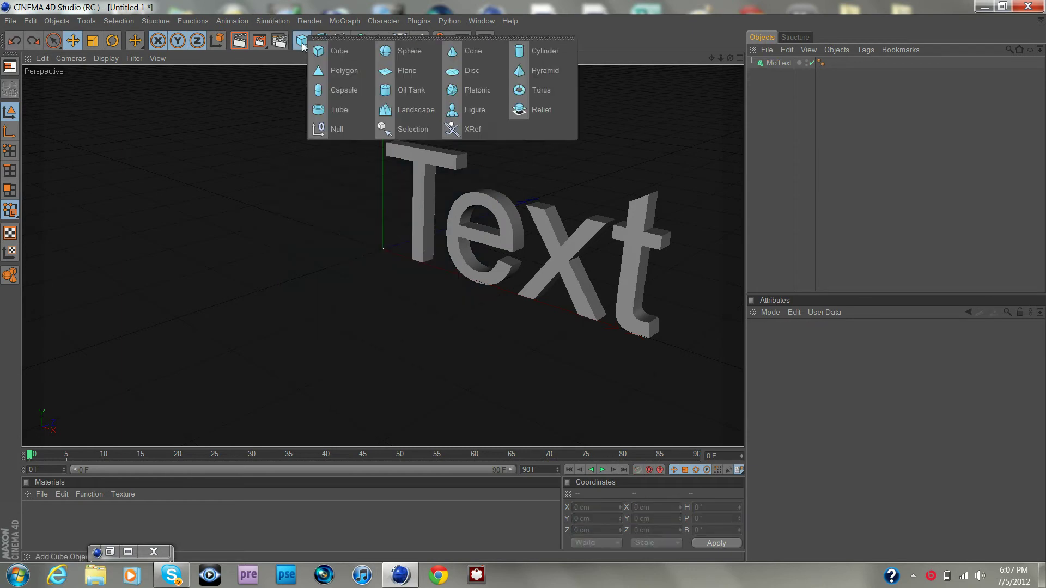
left_click(403, 68)
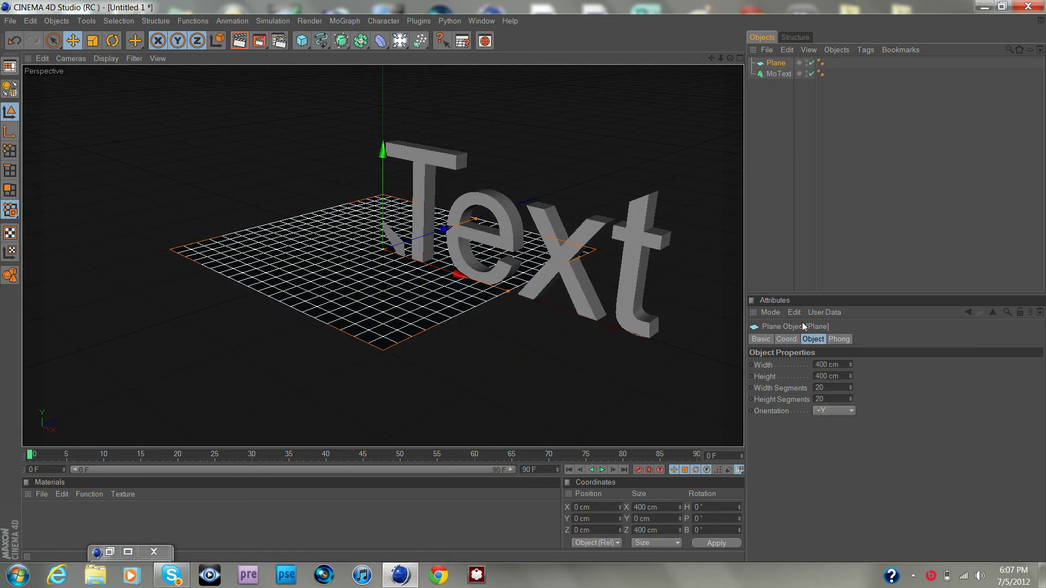
double_click(827, 364)
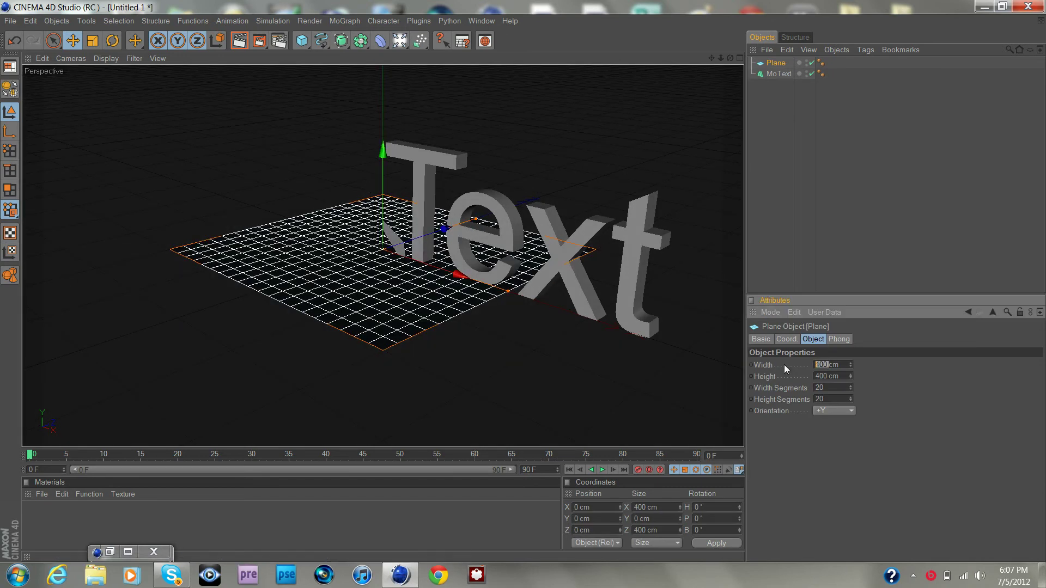
type("9999999 c")
key("Tab")
type("99999999")
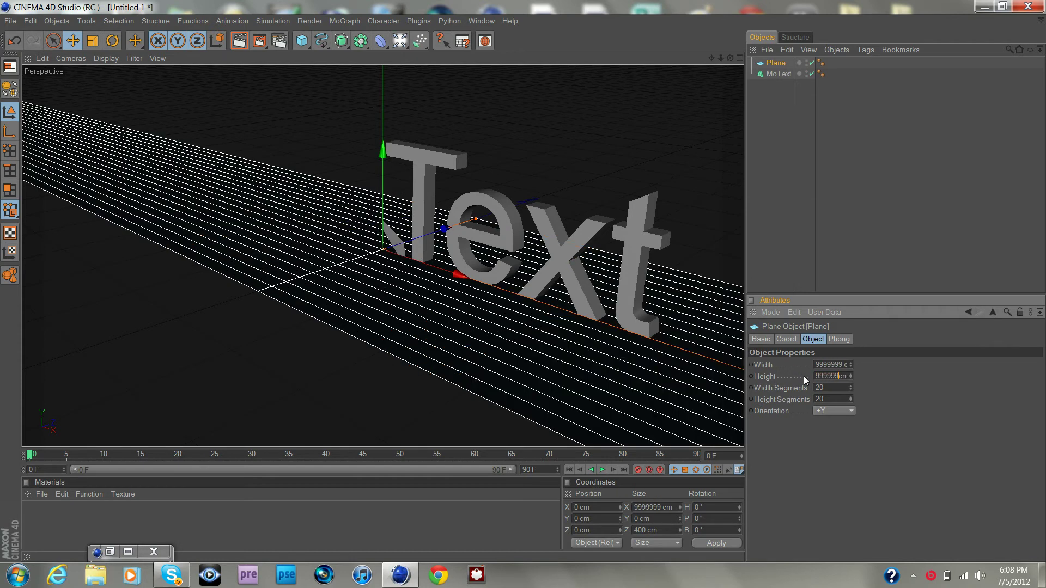
left_click(389, 384)
scroll(542, 155, "down", 5)
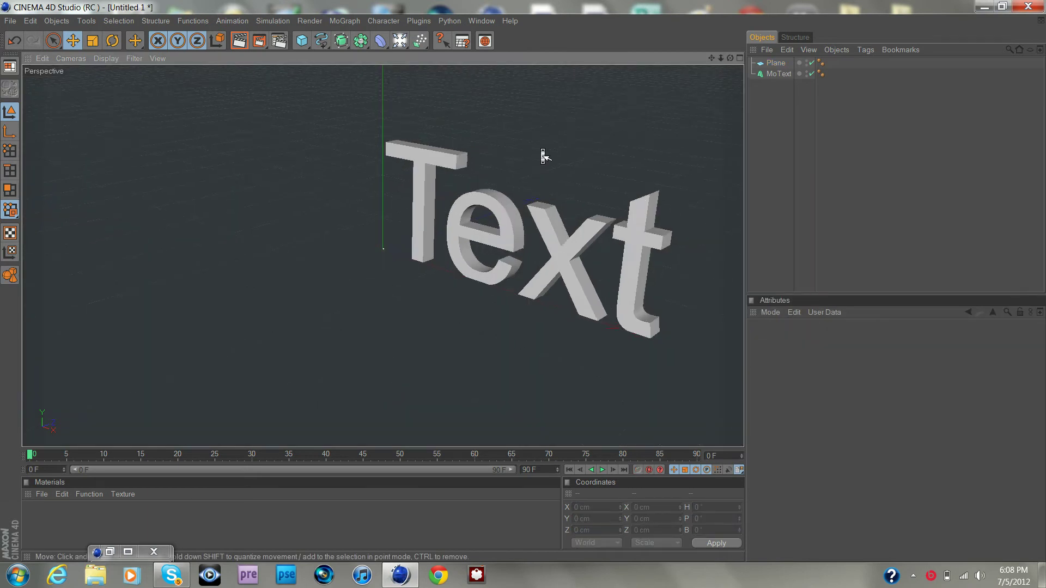
Change the MoText's text to Redfirebird22 and its font to BankGothic Md BT Medium
left_click(768, 74)
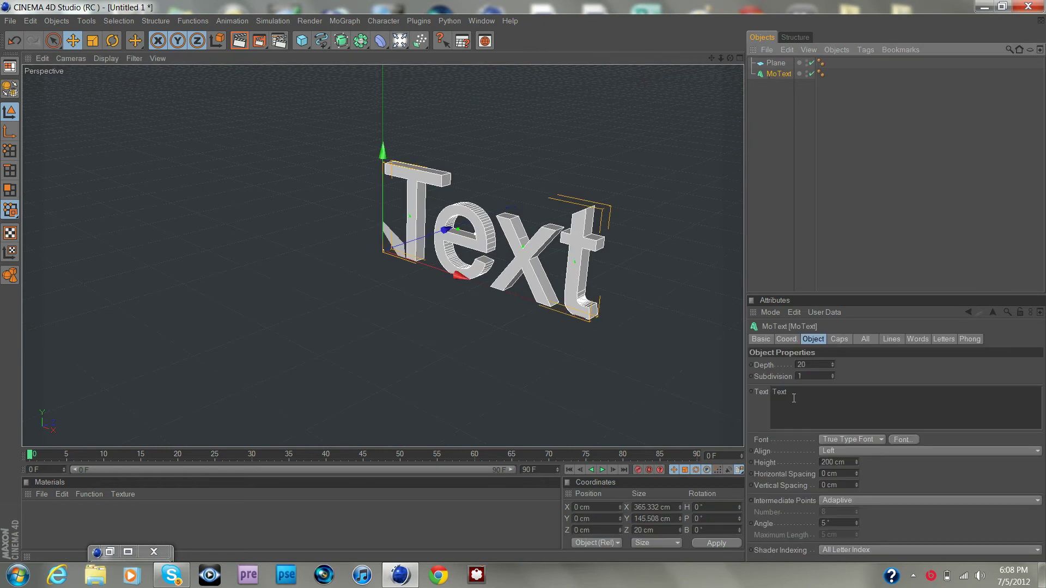
left_click_drag(794, 402, 758, 396)
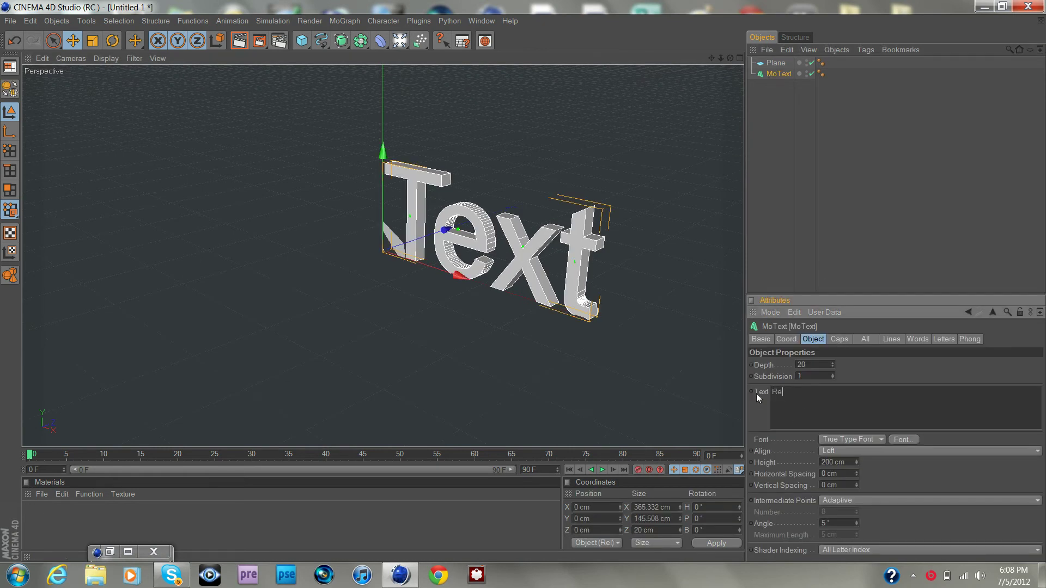
type("Redfirebird22")
left_click(898, 440)
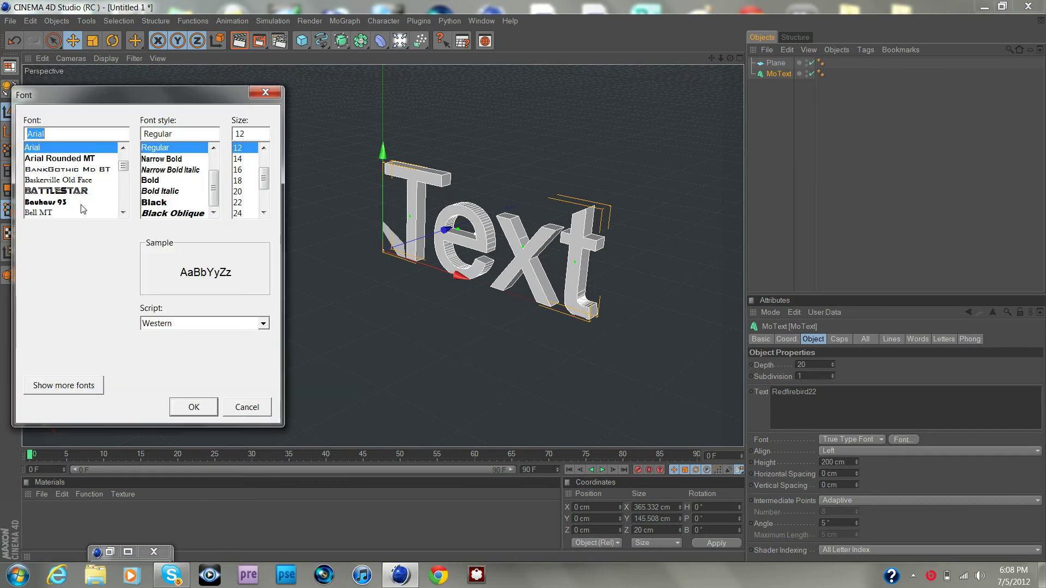
left_click(38, 170)
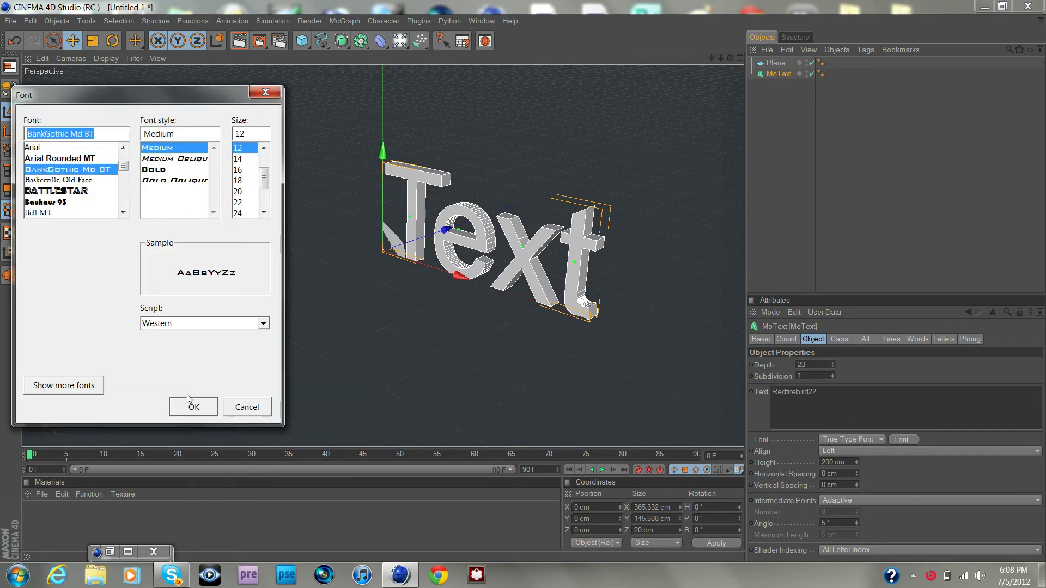
left_click(191, 407)
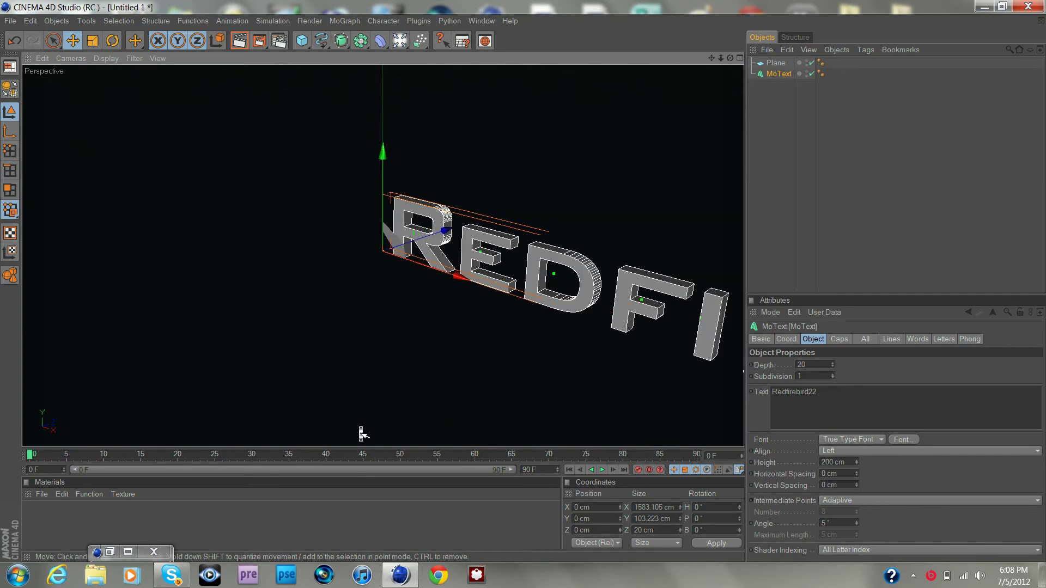
right_click_drag(358, 427, 361, 432, "alt")
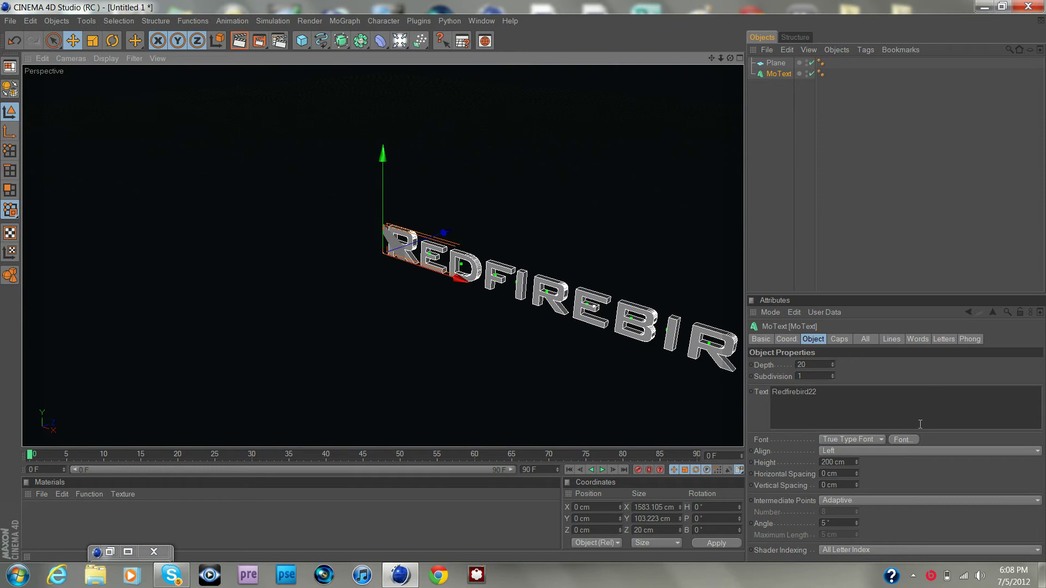
Set both the start and end caps of the text to Fillet Cap
left_click(839, 340)
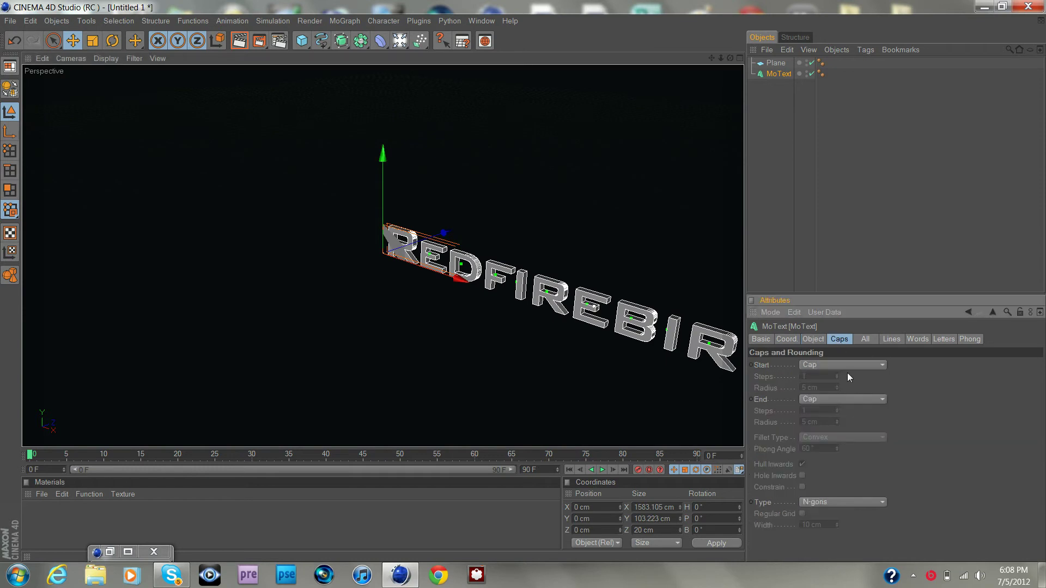
left_click(845, 364)
left_click(841, 406)
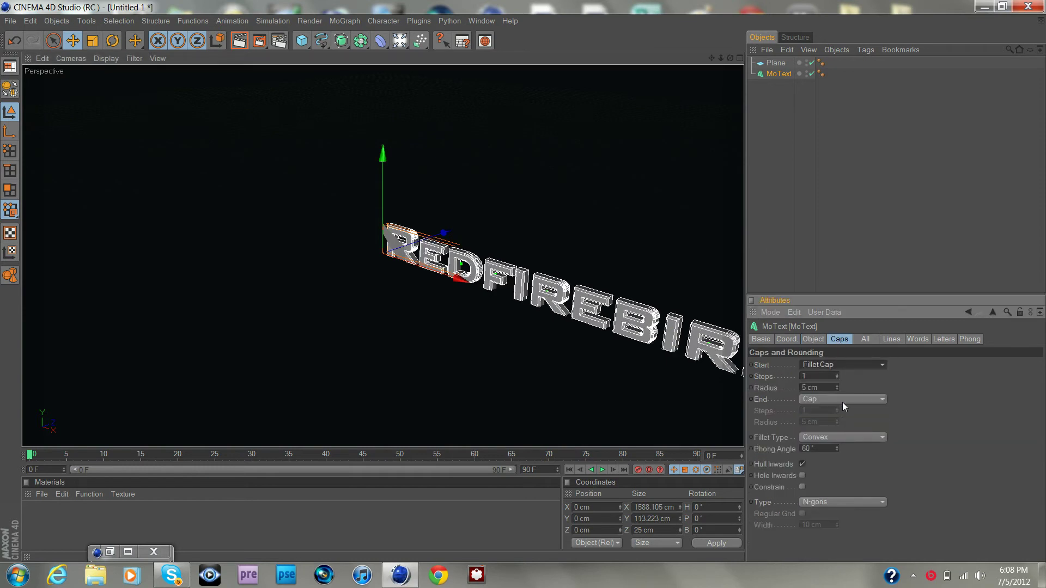
left_click(839, 401)
left_click(841, 447)
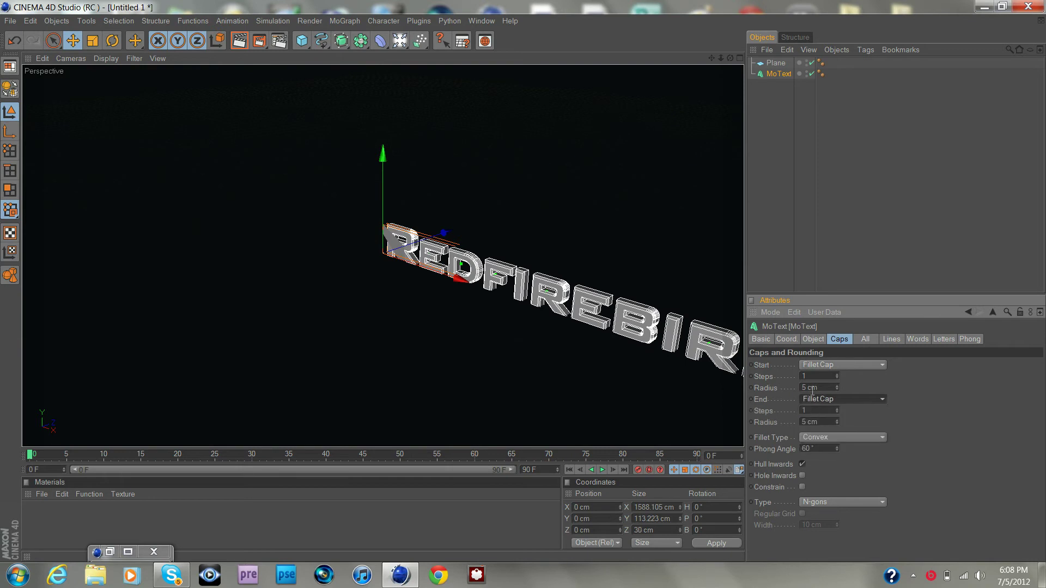
Set the MoText's depth to 80
left_click(812, 339)
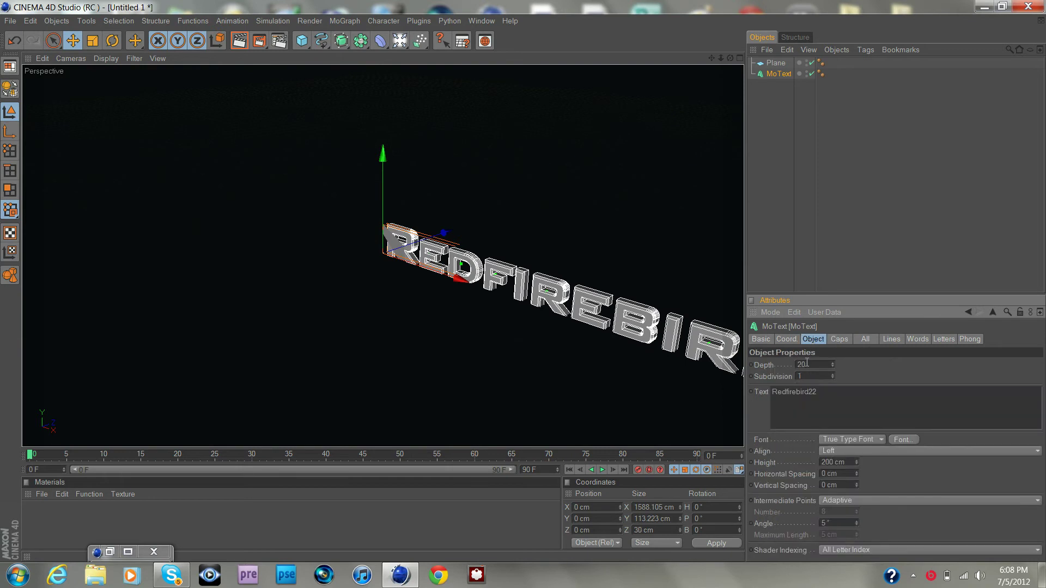
double_click(801, 363)
type("80")
key("Return")
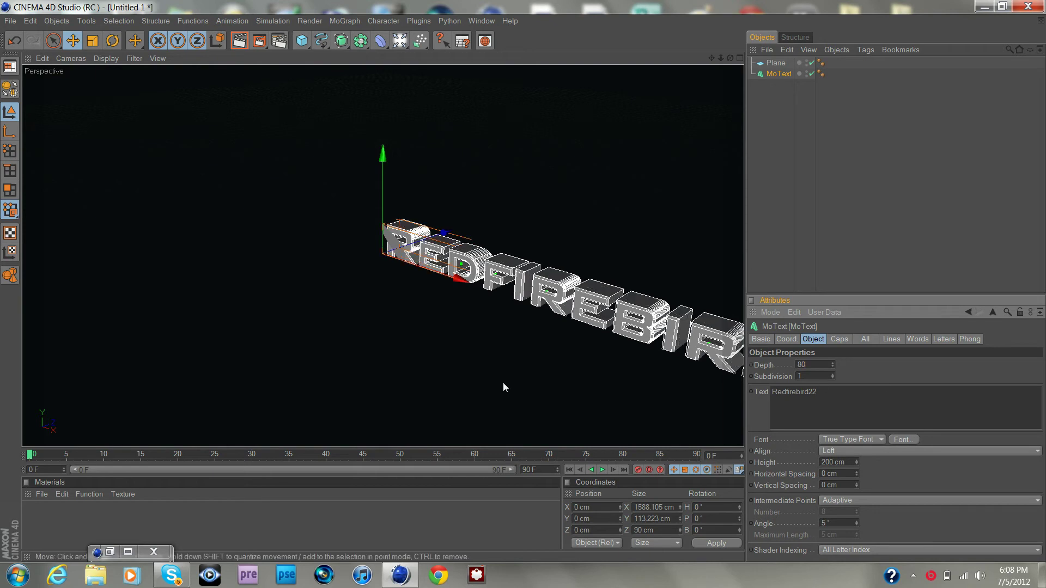
Duplicate the Redfirebird22 MoText and set the copy's start and end fillet cap radius to 10 cm
left_click(782, 76)
key("ctrl+v")
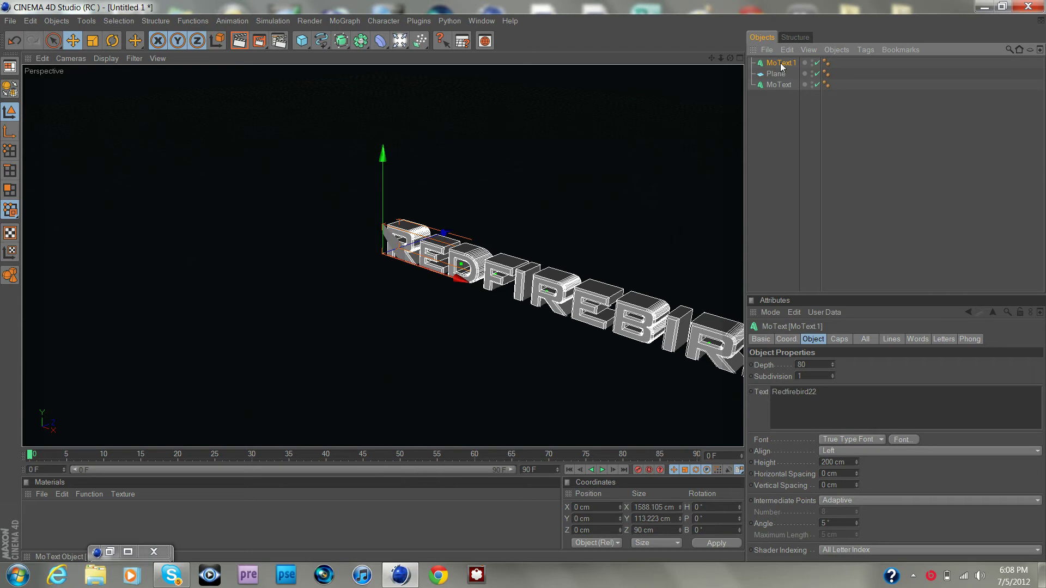
left_click(837, 339)
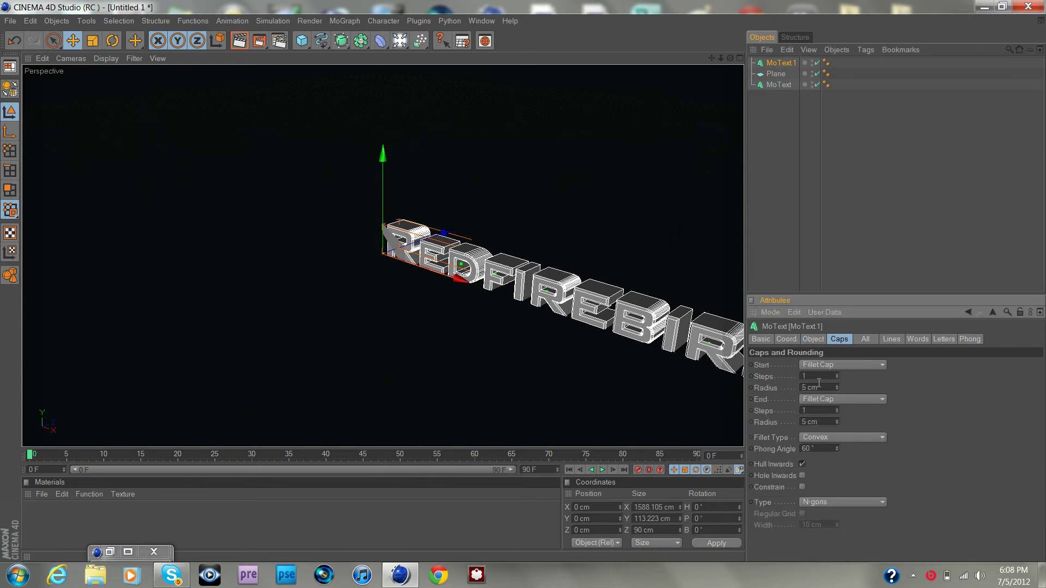
key("BackSpace")
type("10")
left_click(806, 421)
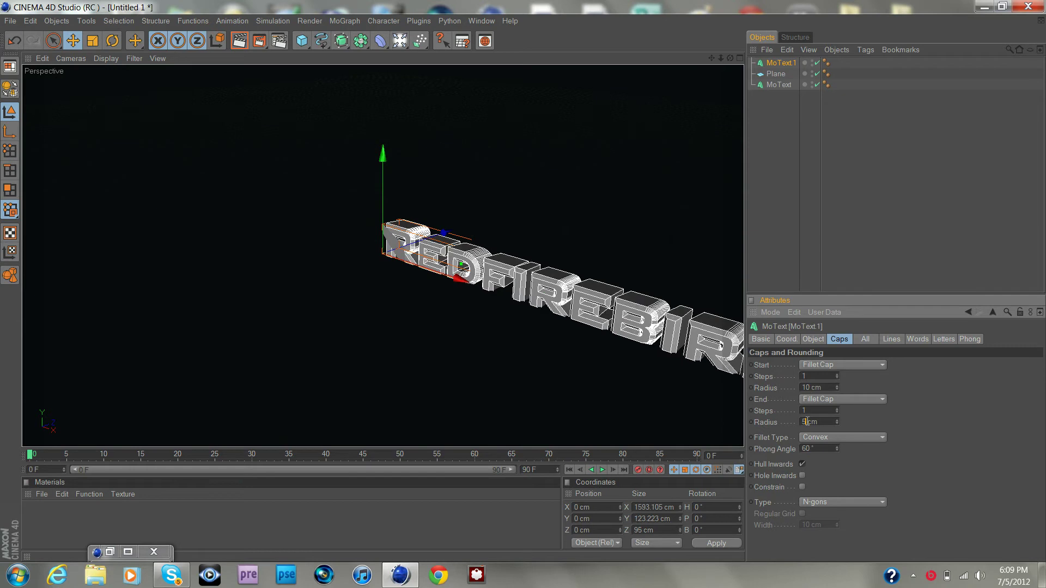
type("0")
key("Return")
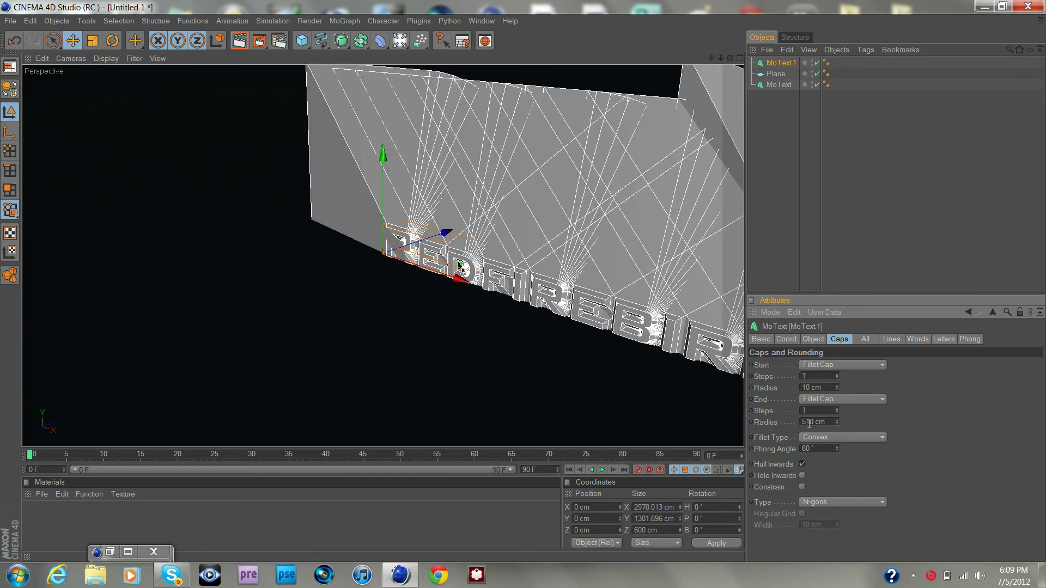
key("BackSpace")
key("Return")
Set the depth of the duplicated MoText to 40
left_click(813, 339)
double_click(802, 365)
type("40")
key("Return")
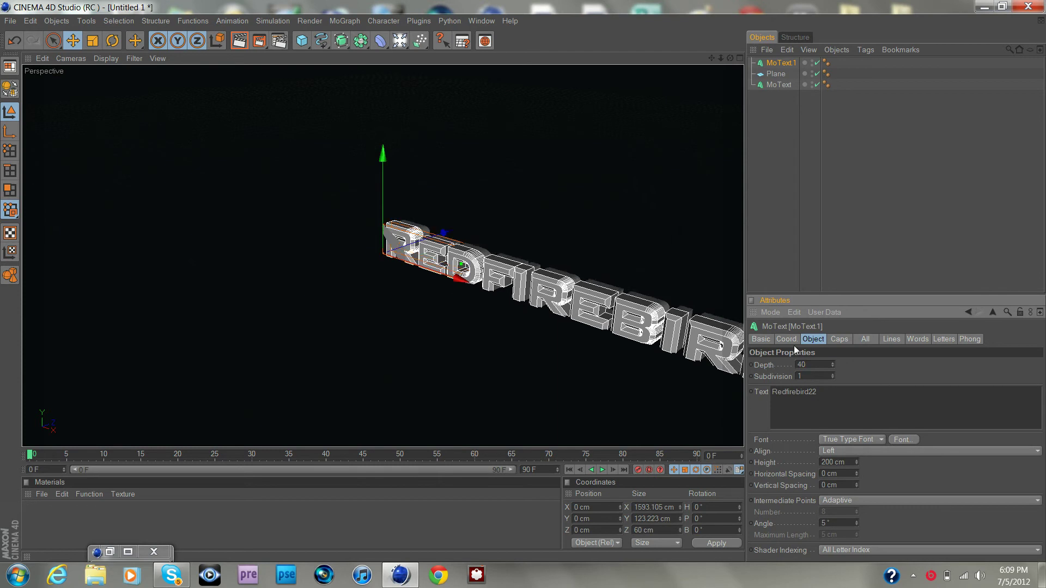
Move the duplicated MoText back along its Z axis to about 21.6 cm
left_click(345, 231)
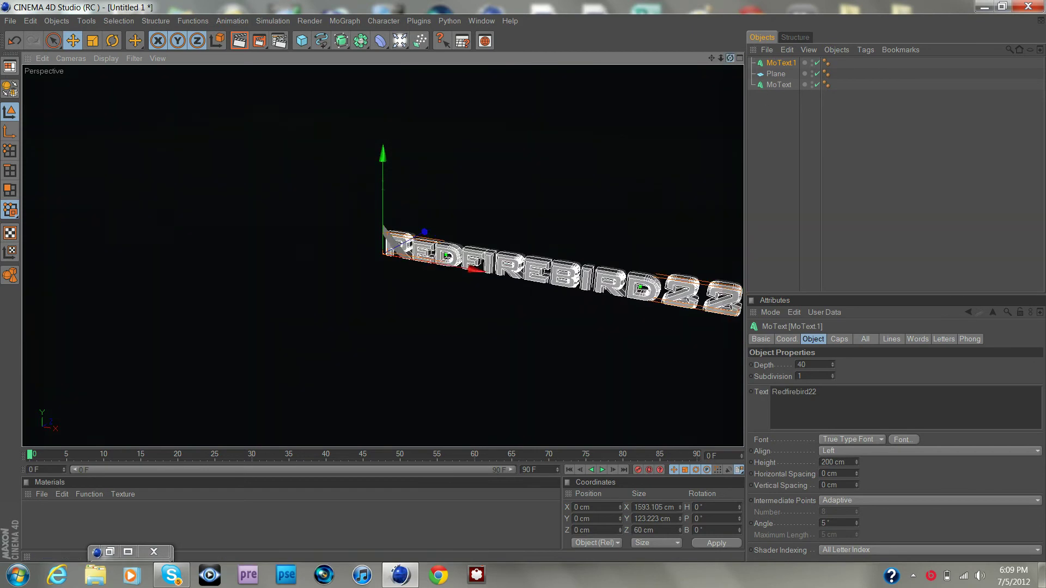
left_click_drag(730, 59, 733, 59)
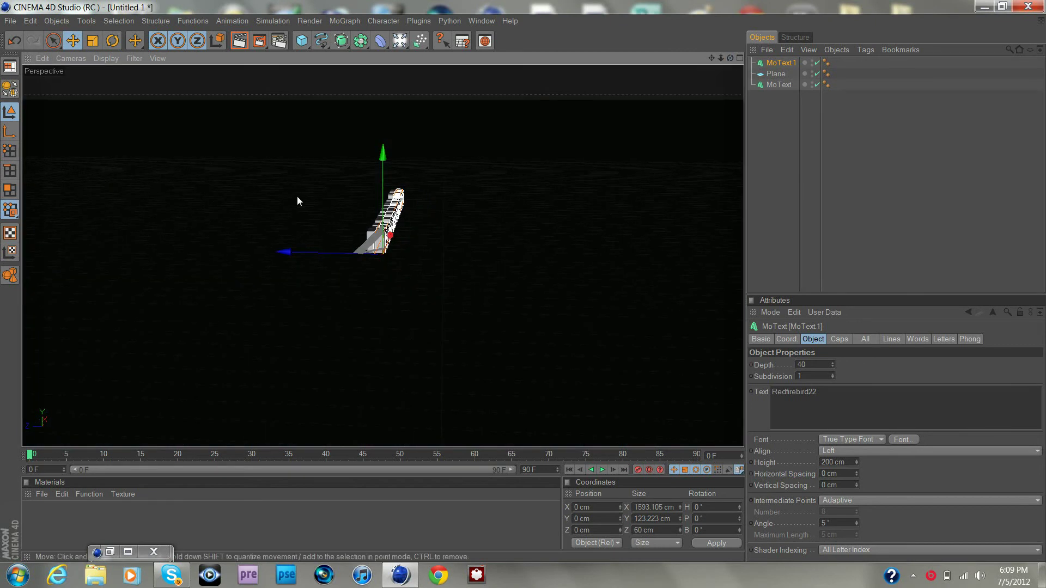
left_click_drag(286, 251, 280, 251)
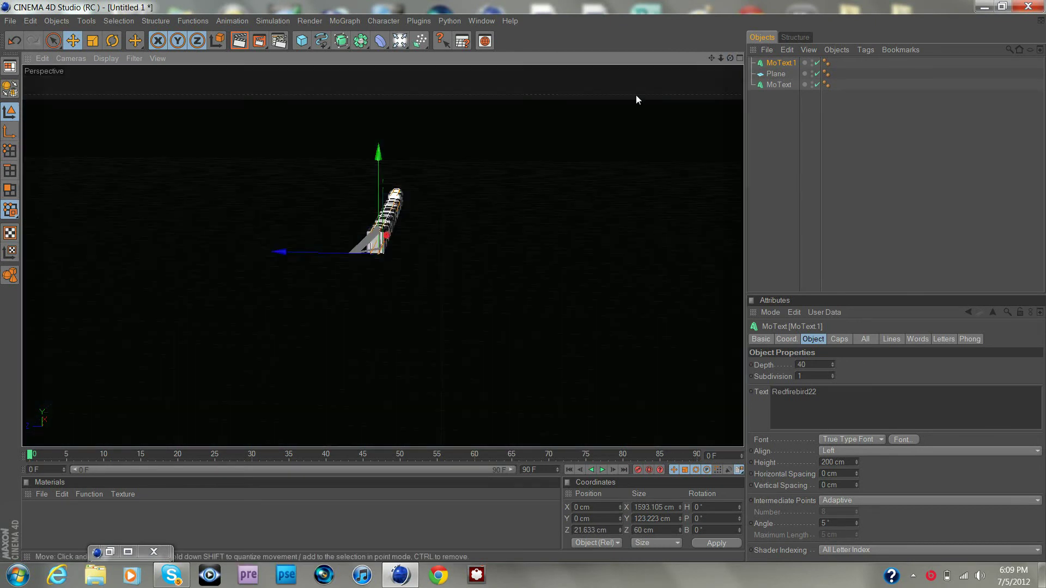
mouse_move(730, 58)
left_mouse_down()
mouse_move(753, 61)
mouse_move(697, 57)
mouse_move(741, 61)
mouse_move(730, 60)
left_mouse_up()
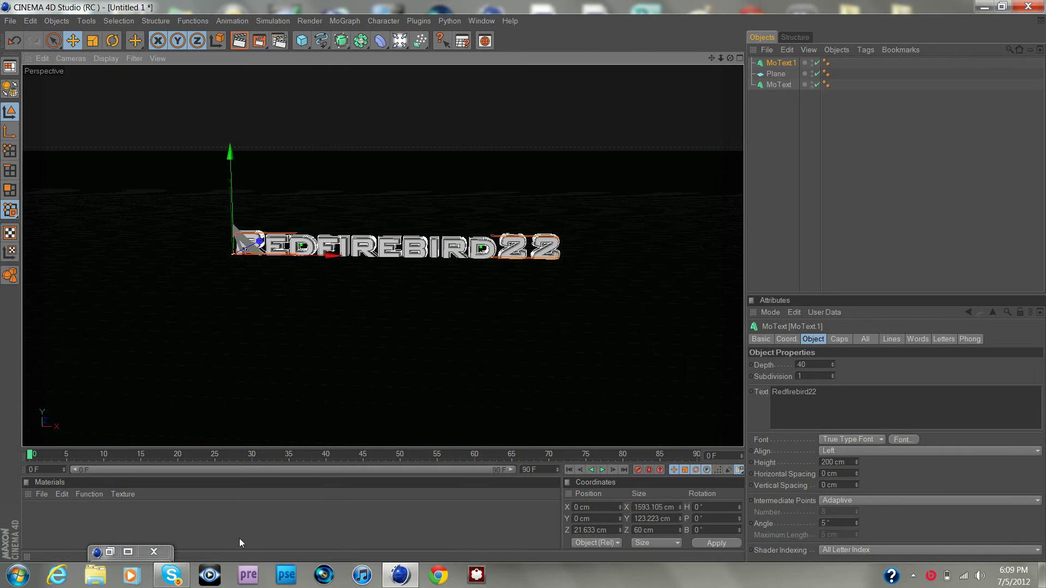
Create a new material and make its color red, with R 204, G 0 and B 1
double_click(239, 531)
left_click(230, 387)
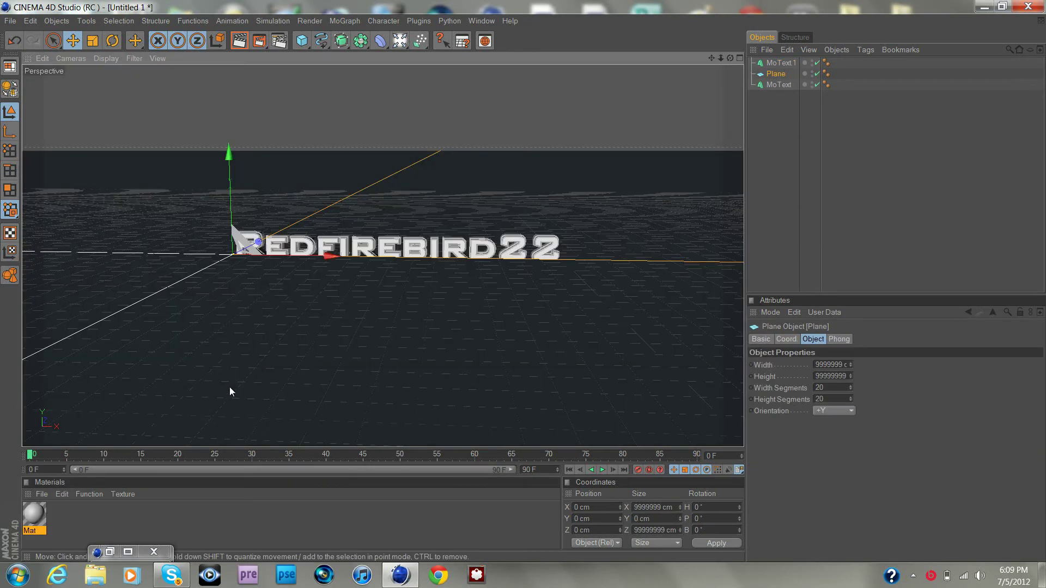
double_click(35, 513)
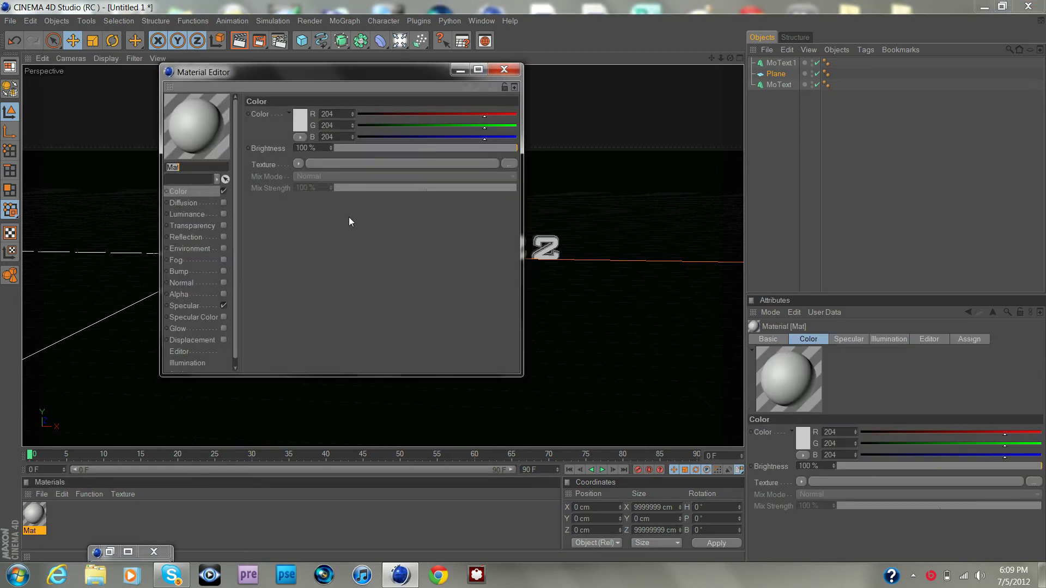
left_click(358, 137)
left_click(358, 124)
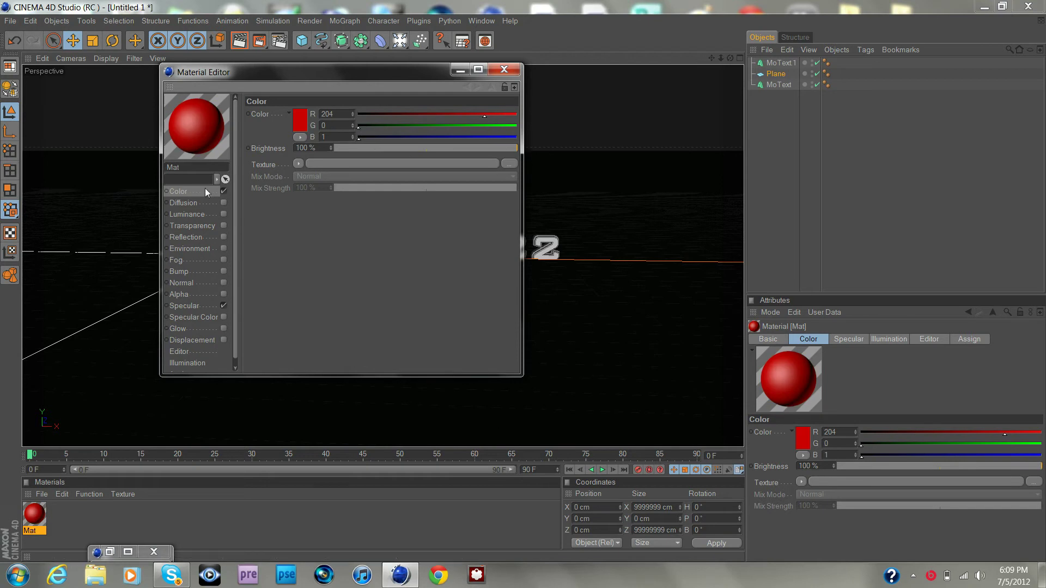
Enable reflection on the red material with 40% brightness and a red reflection color of R 213, G 2, B 0
left_click(224, 237)
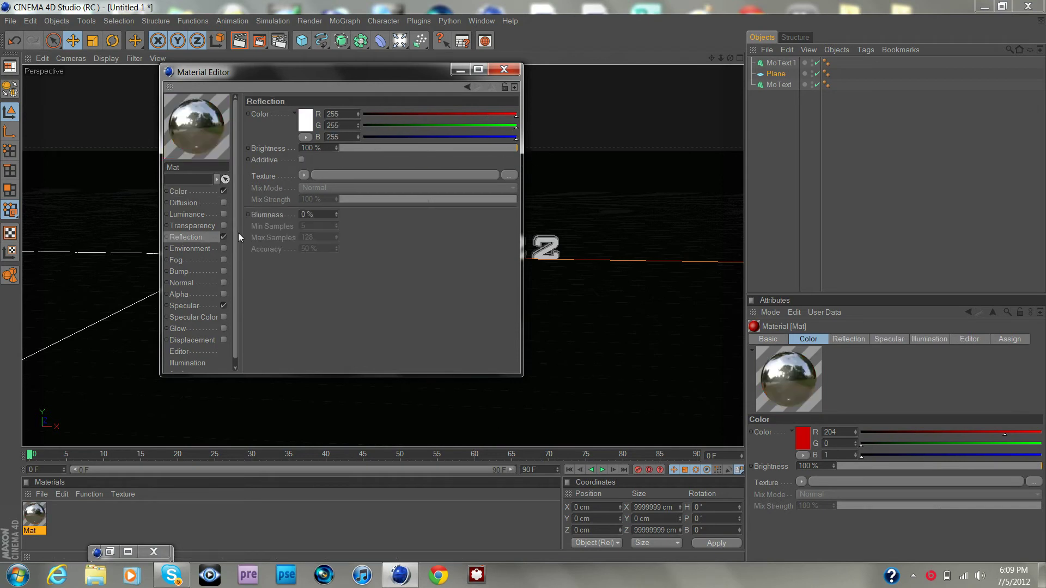
double_click(307, 148)
left_click(364, 136)
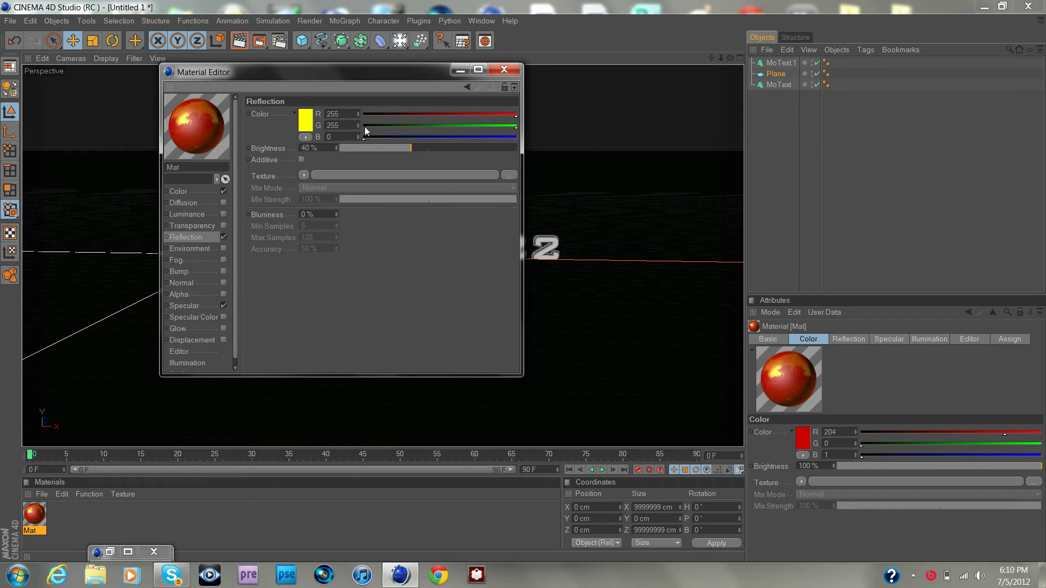
left_click(364, 126)
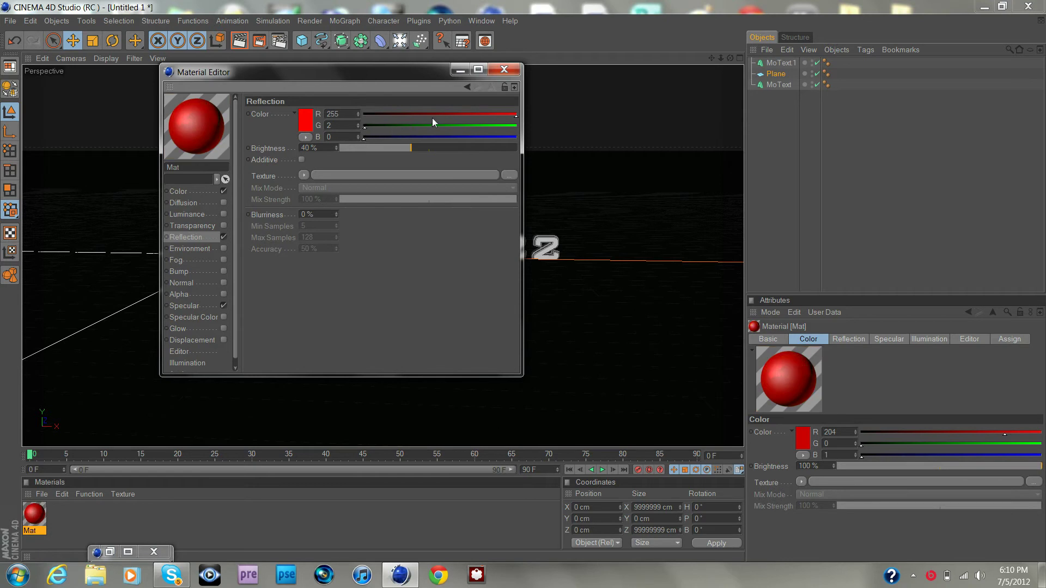
left_click(500, 113)
left_click(491, 114)
left_click(180, 541)
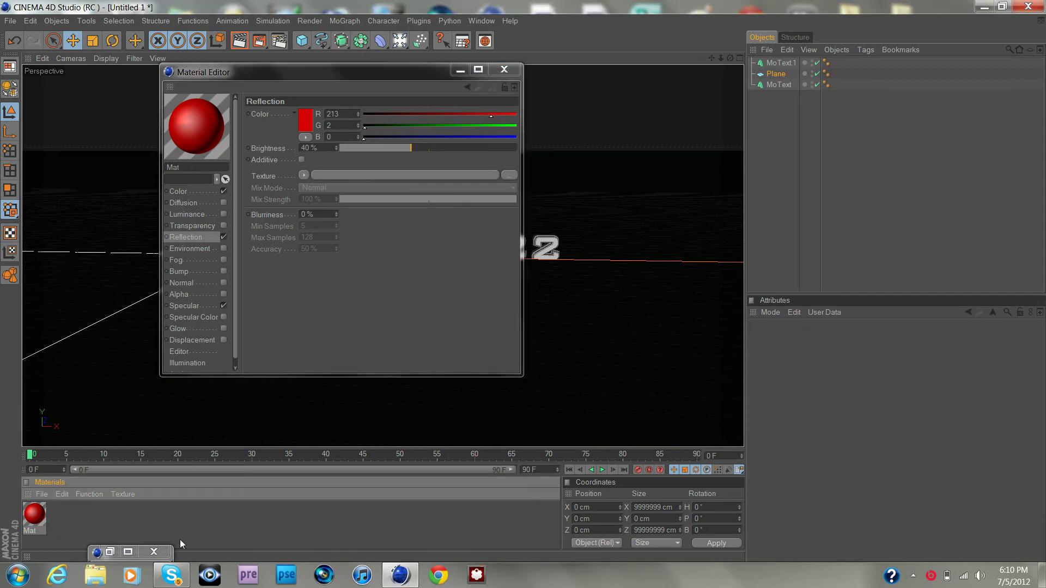
left_click(420, 189)
Create a second material in the default light grey with reflection enabled at 40% brightness, and put the material editor away
double_click(103, 521)
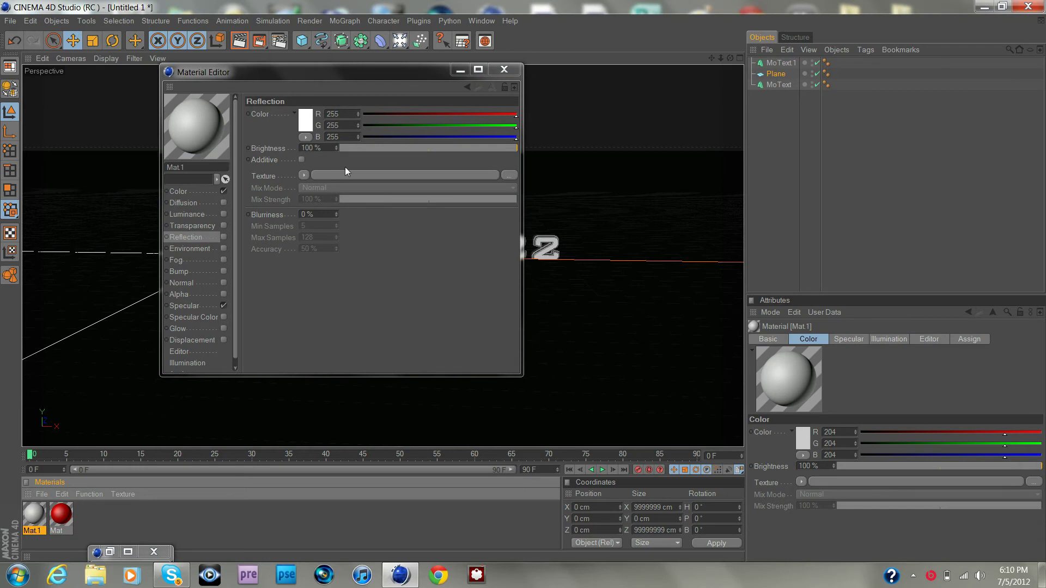
left_click(223, 236)
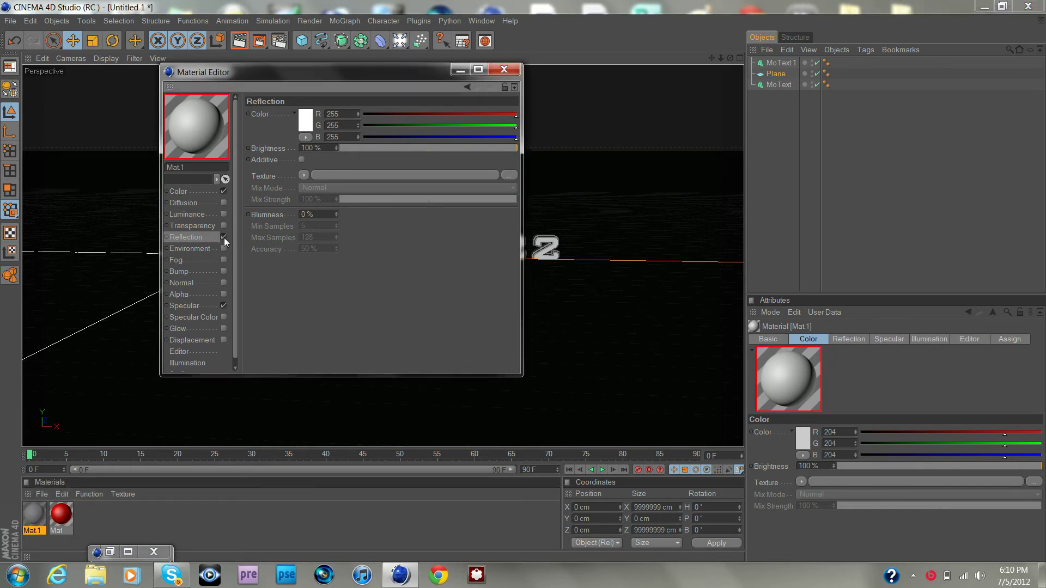
left_click_drag(314, 150, 280, 148)
type("40")
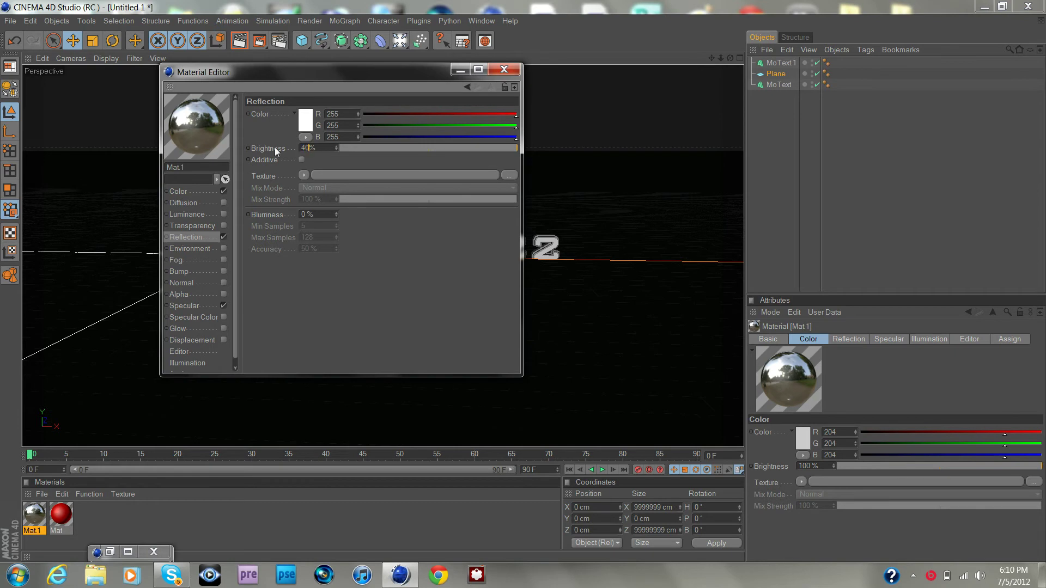
left_click(123, 522)
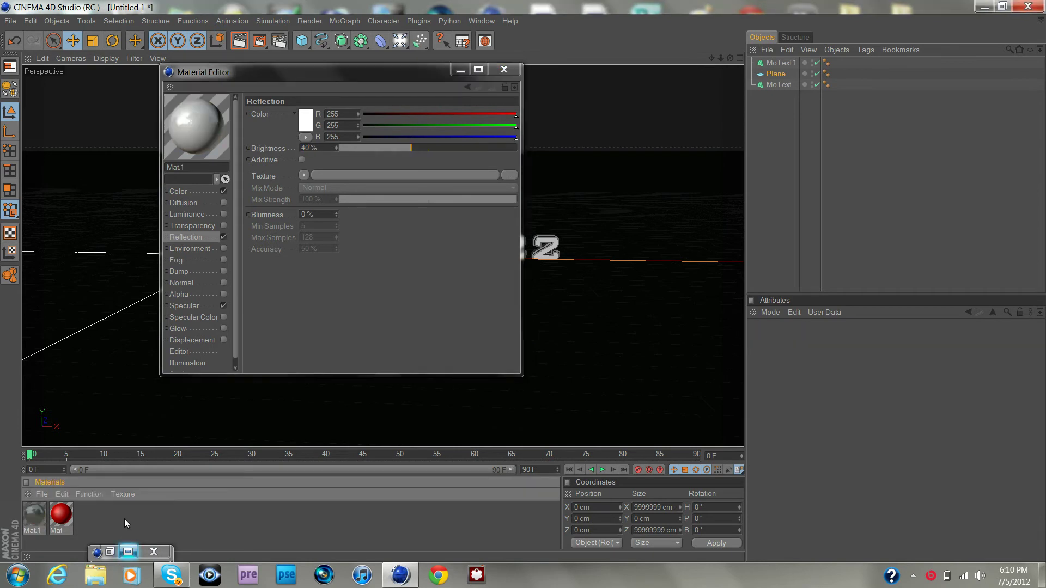
left_click(460, 69)
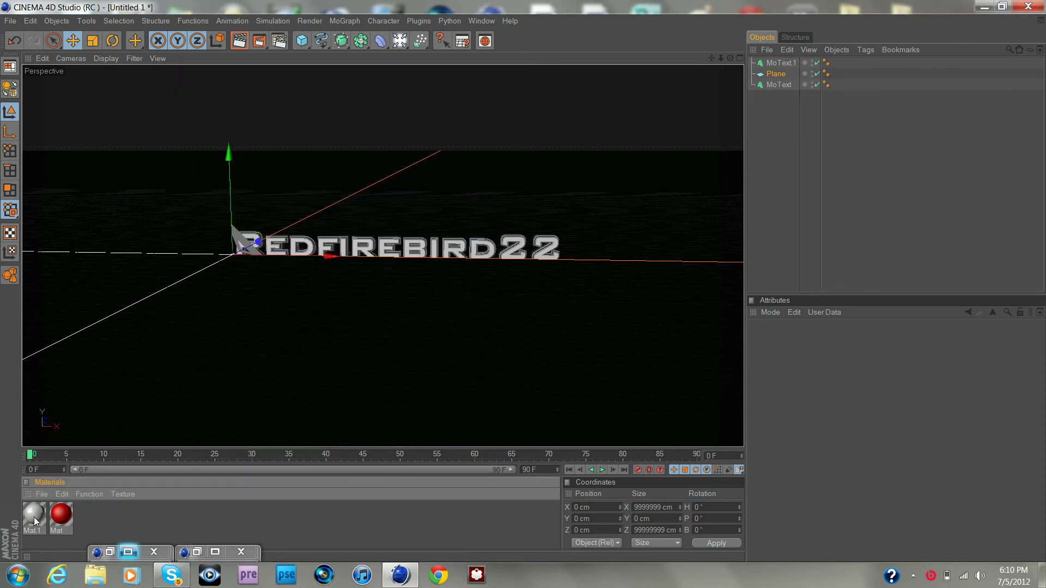
Apply the grey material Mat.1 to the original MoText and the red material Mat to the duplicate MoText.1
left_click_drag(721, 162, 791, 84)
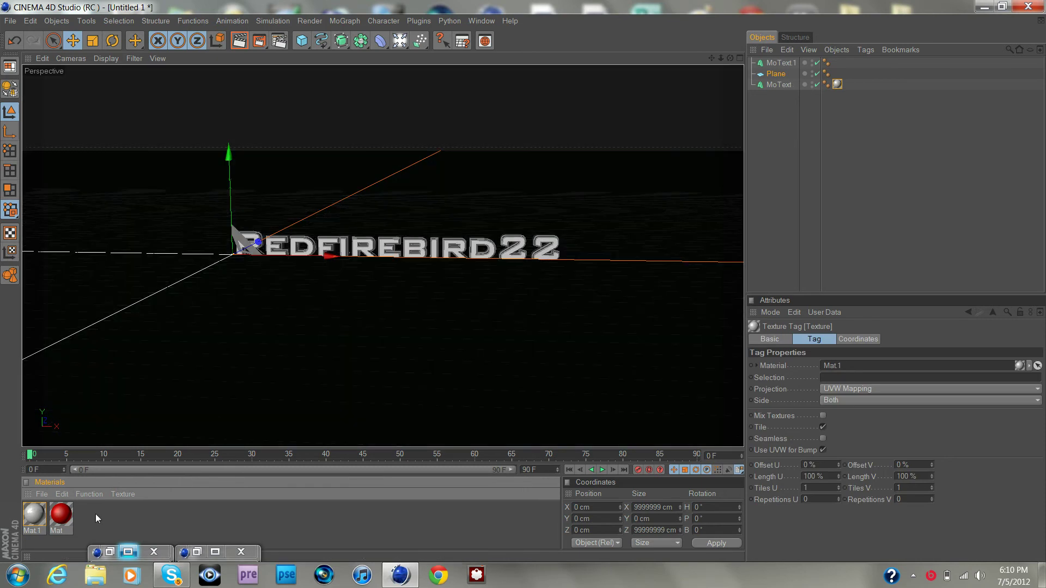
left_click_drag(710, 135, 782, 67)
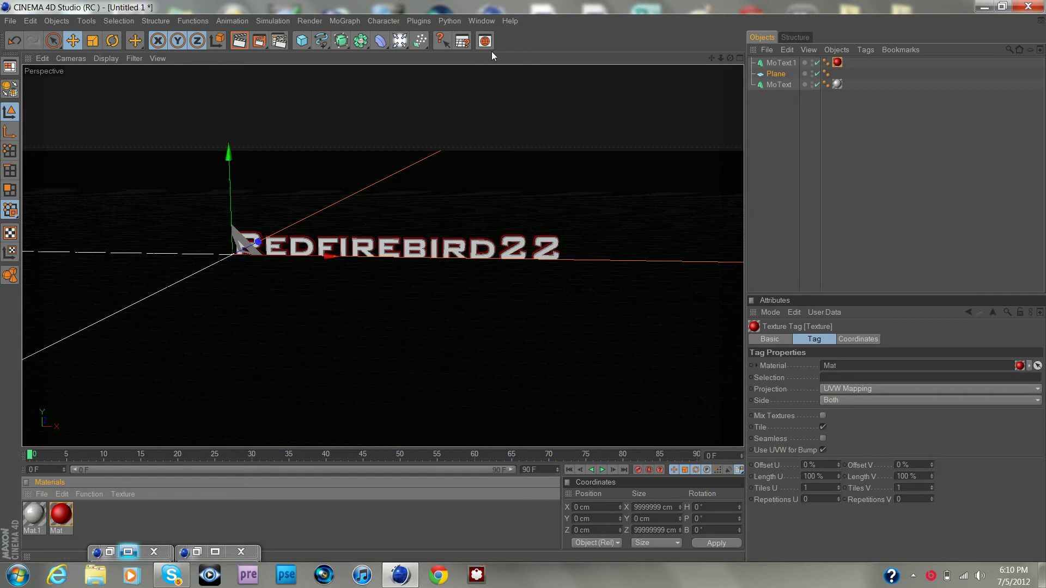
left_click(791, 231)
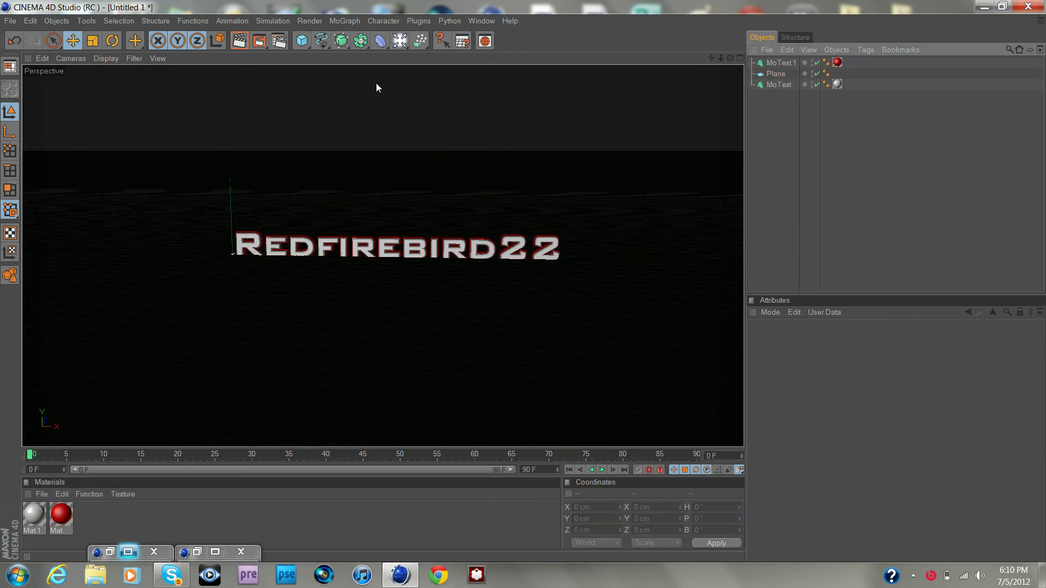
Add an omni light and position it above the middle of the text, at about X 720 cm and Y 353 cm
left_click(399, 41)
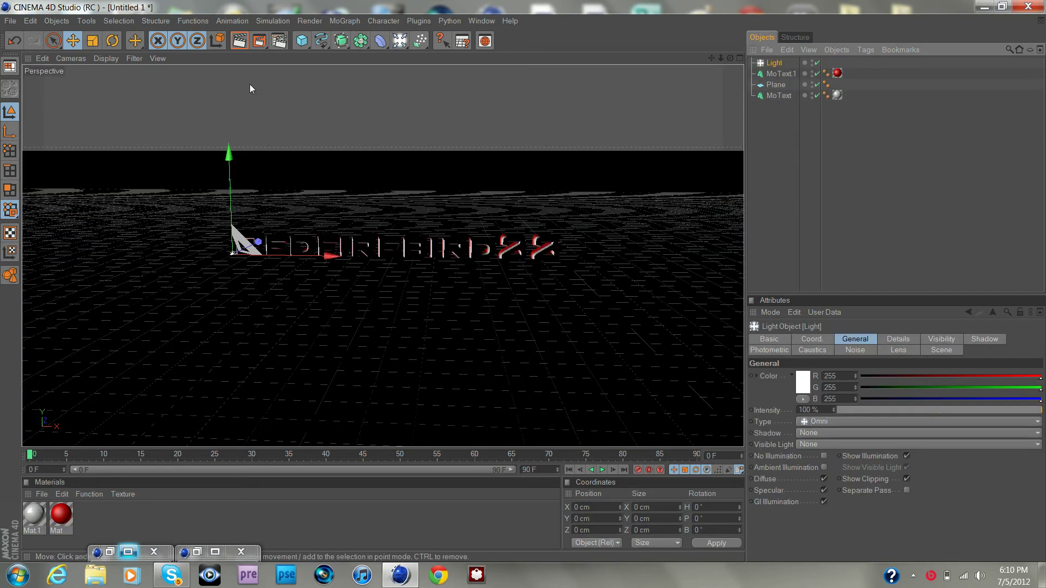
left_click_drag(233, 161, 227, 90)
left_click_drag(227, 180, 253, 321)
left_click_drag(252, 223, 240, 83)
left_click_drag(351, 188, 437, 188)
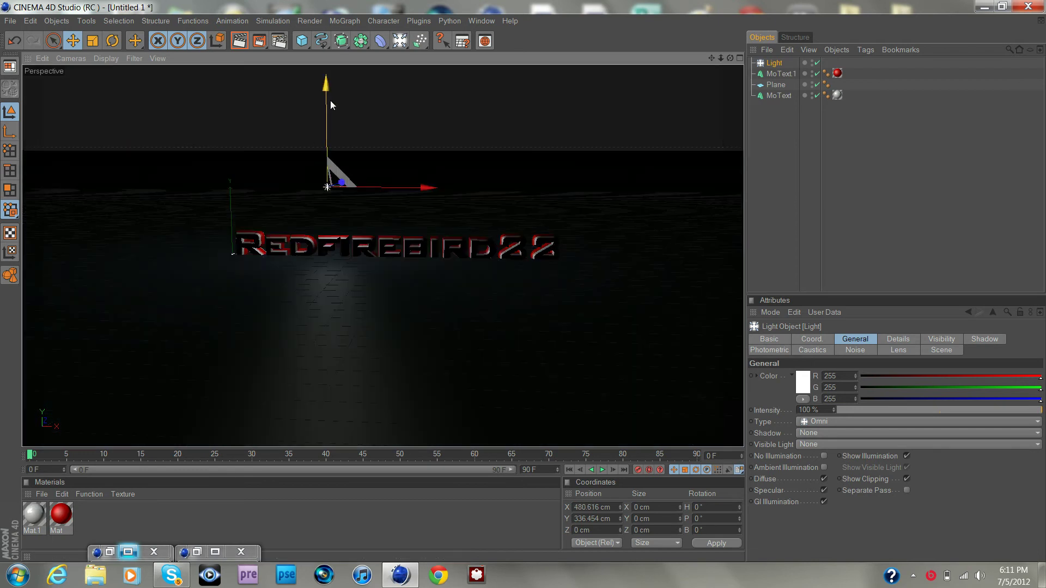
left_click_drag(327, 87, 342, 160)
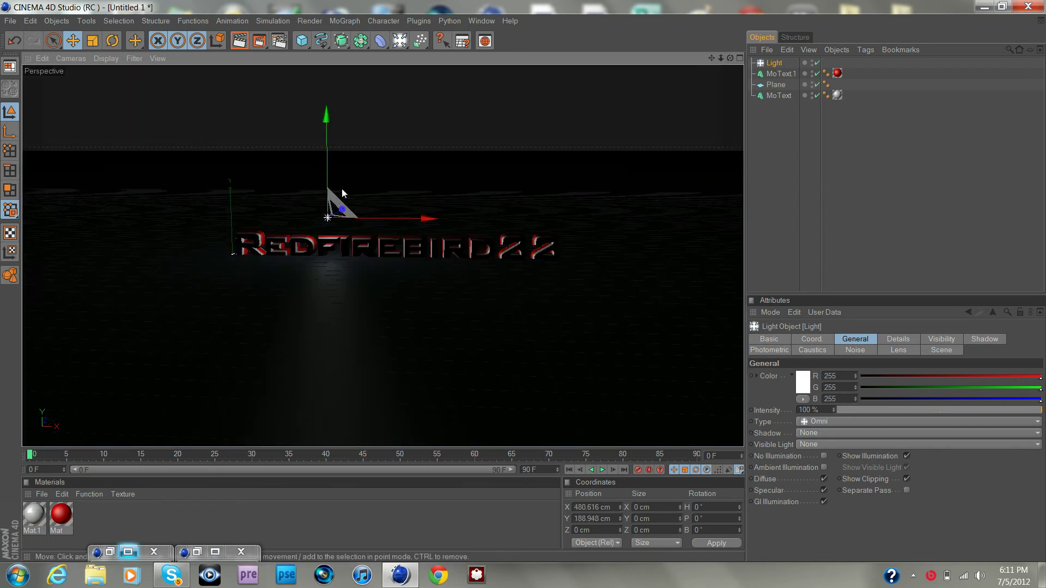
left_click_drag(342, 210, 392, 175)
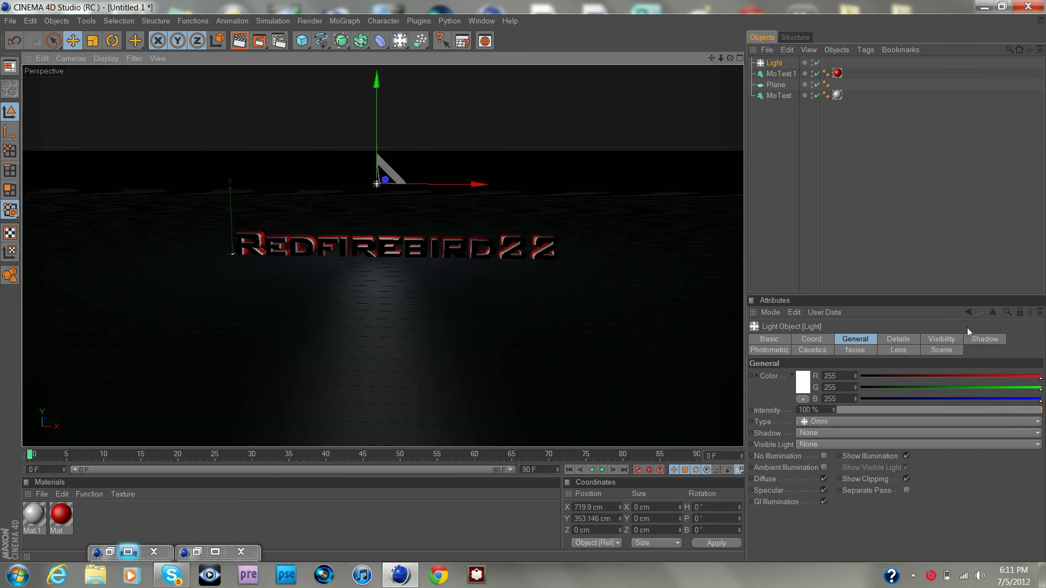
Set the light's shadow type to Shadow Maps (Soft)
left_click(972, 340)
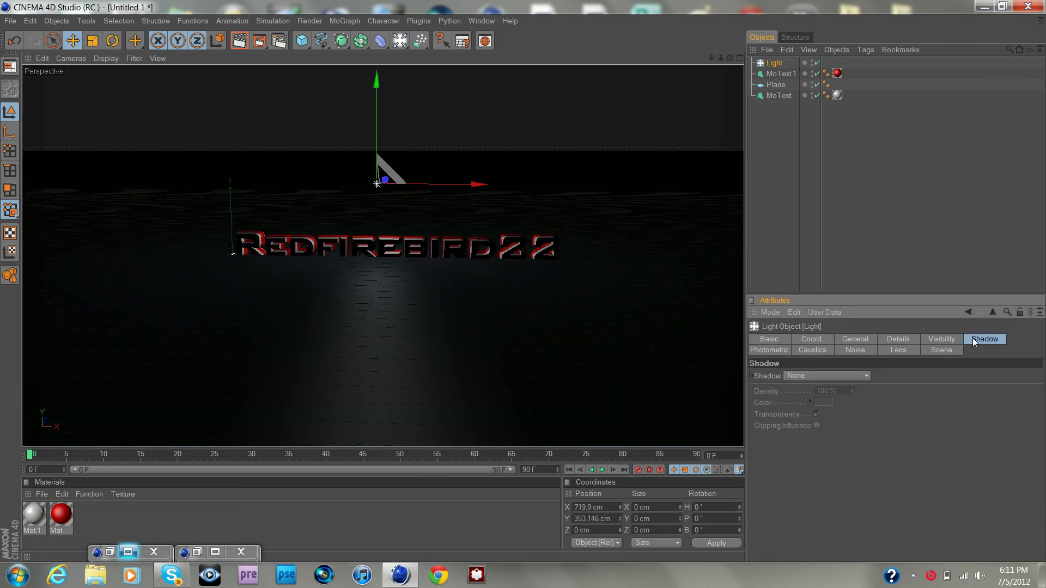
left_click(826, 375)
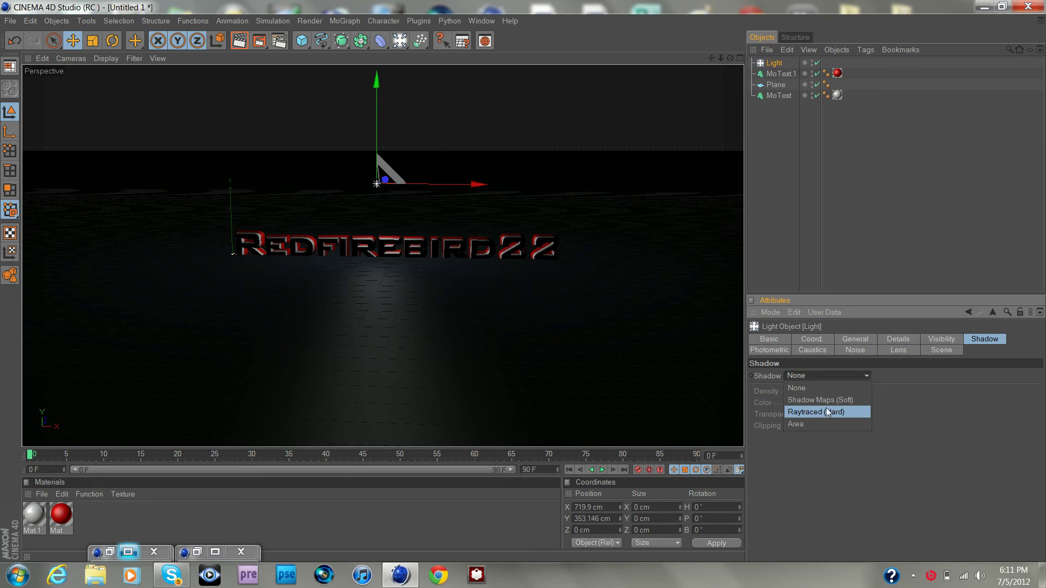
left_click(829, 402)
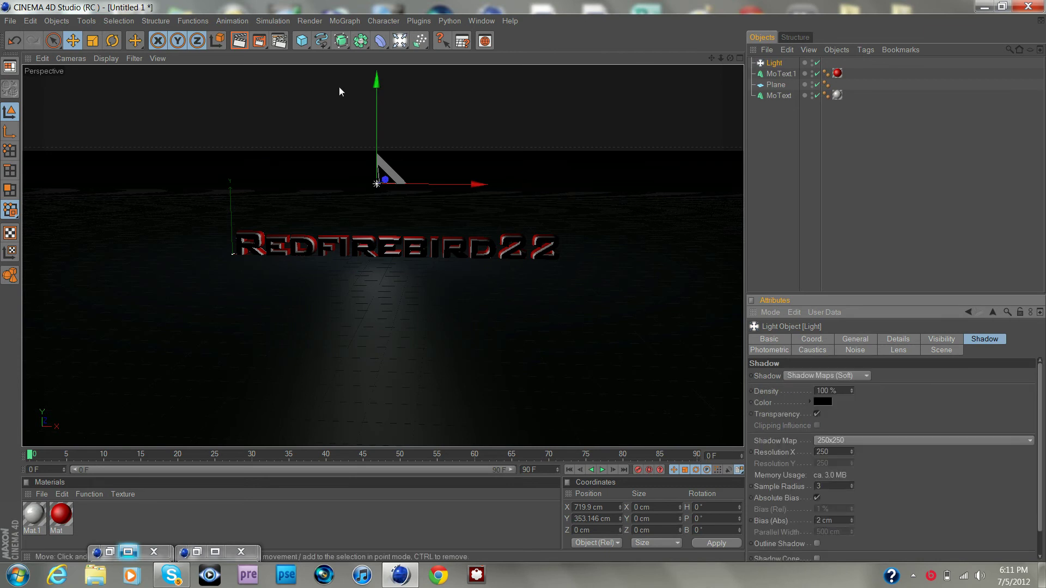
Add a second light in front of the text at about -261 cm in Z and render a preview of the view
left_click(399, 41)
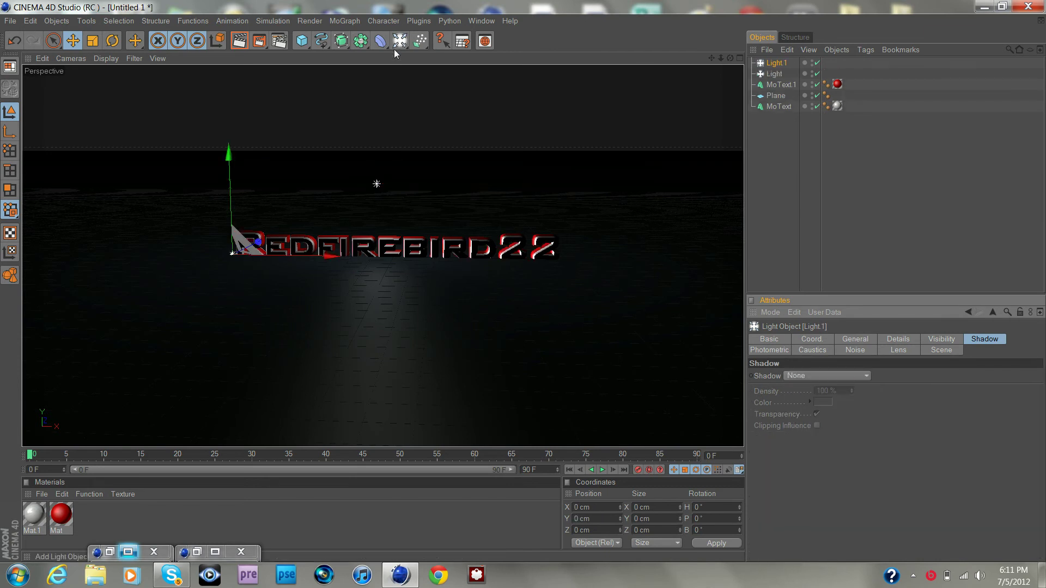
left_click_drag(259, 241, 243, 251)
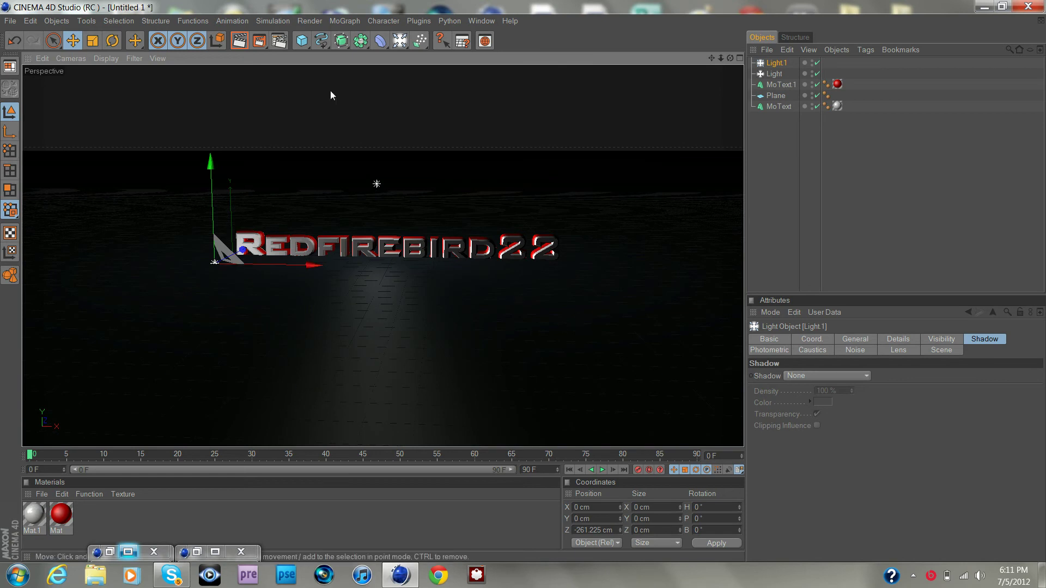
left_click(240, 41)
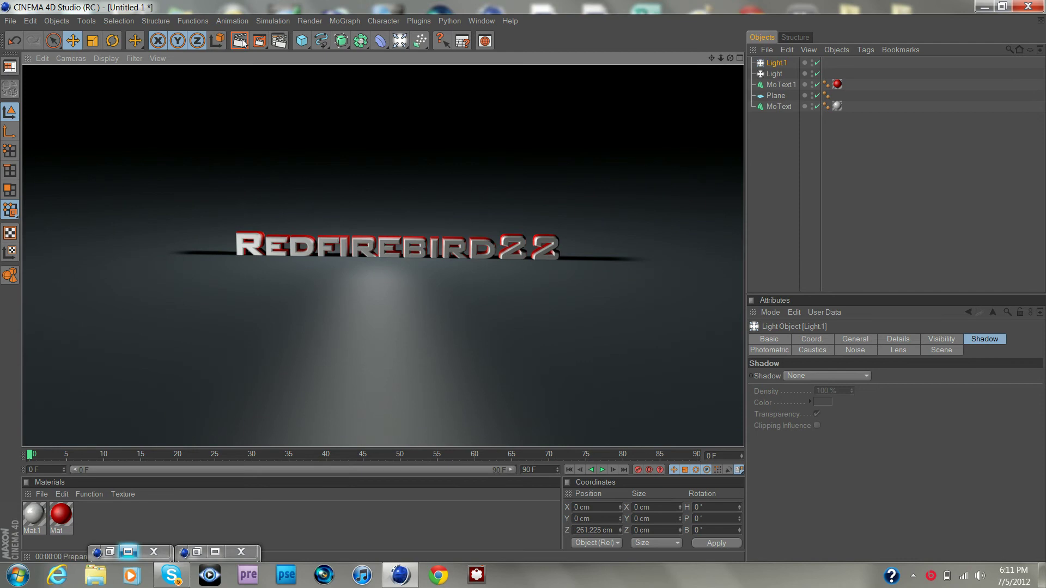
left_click(250, 330)
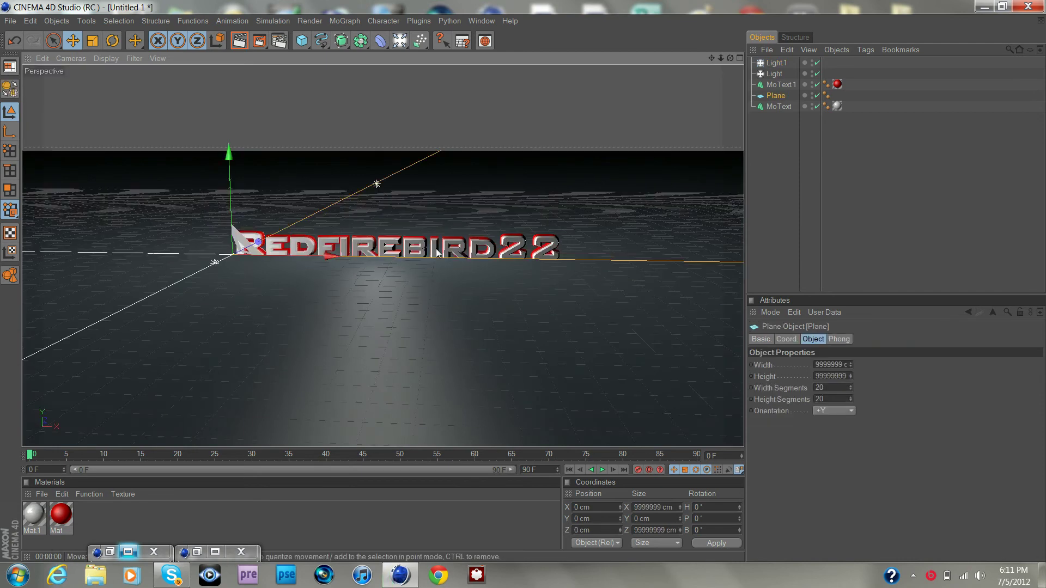
Add a third light above the start of the text at about X -163 cm, Y 485 cm, with Shadow Maps (Soft) shadows
left_click(402, 42)
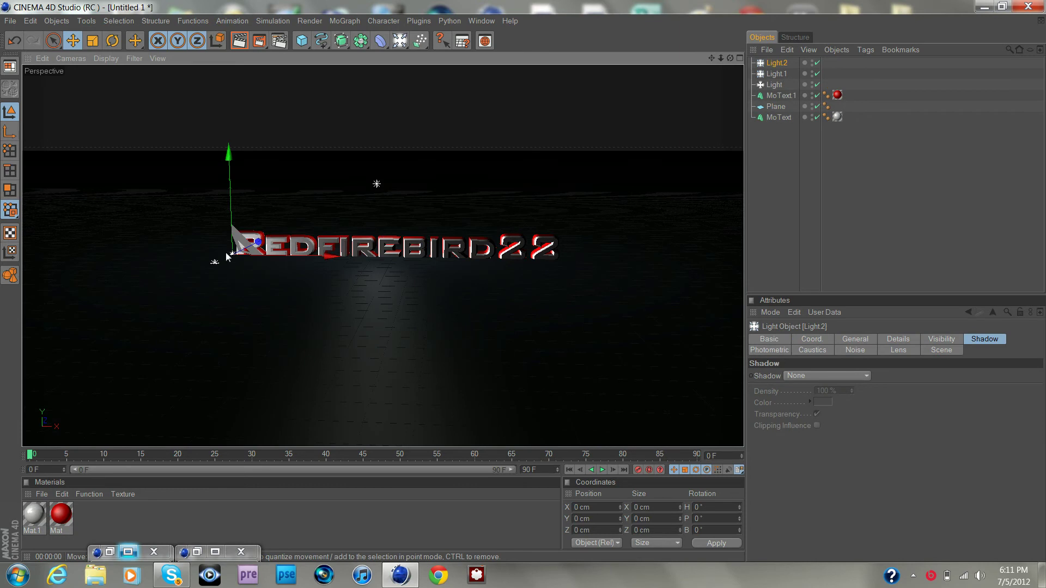
left_click_drag(228, 153, 229, 61)
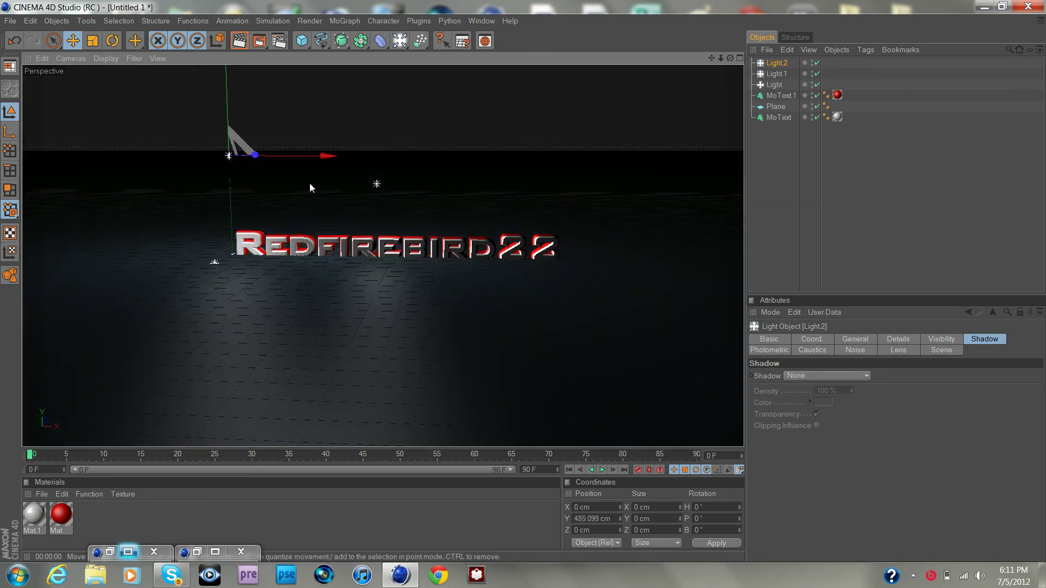
left_click_drag(322, 157, 290, 157)
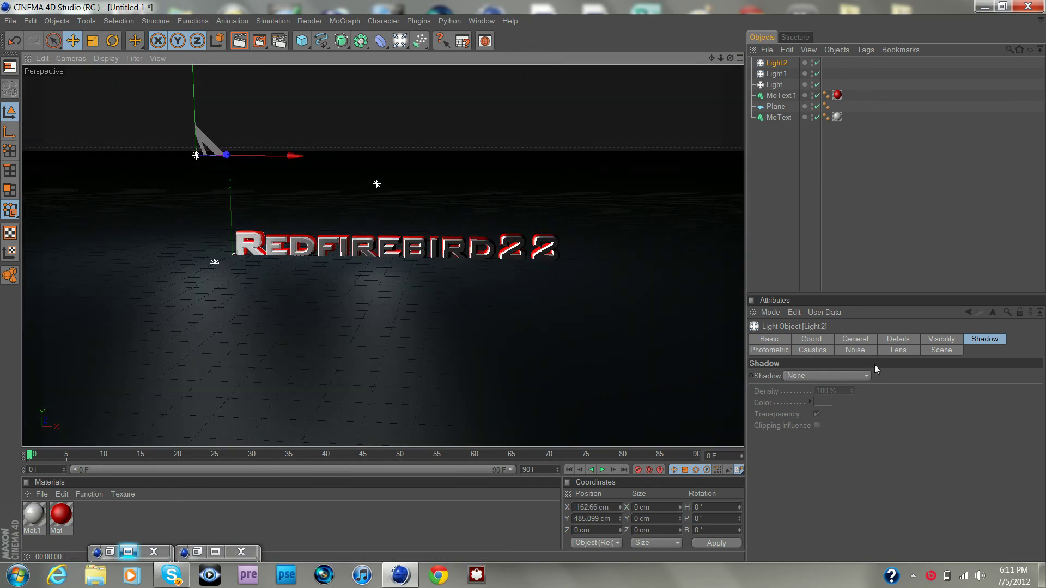
left_click(858, 378)
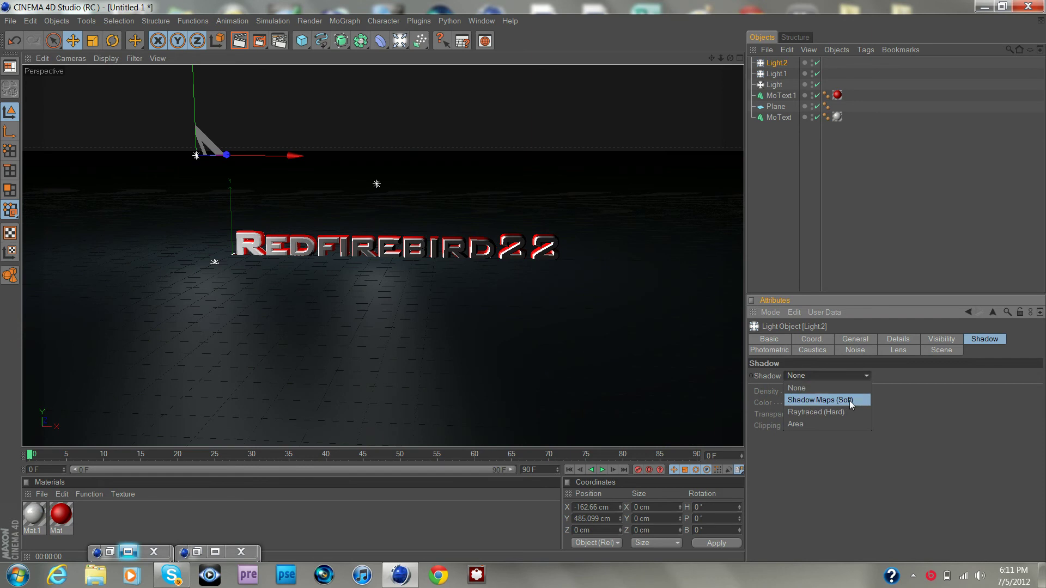
left_click(852, 396)
Try the Red lens glow on the new light and render a preview of the view
left_click(897, 352)
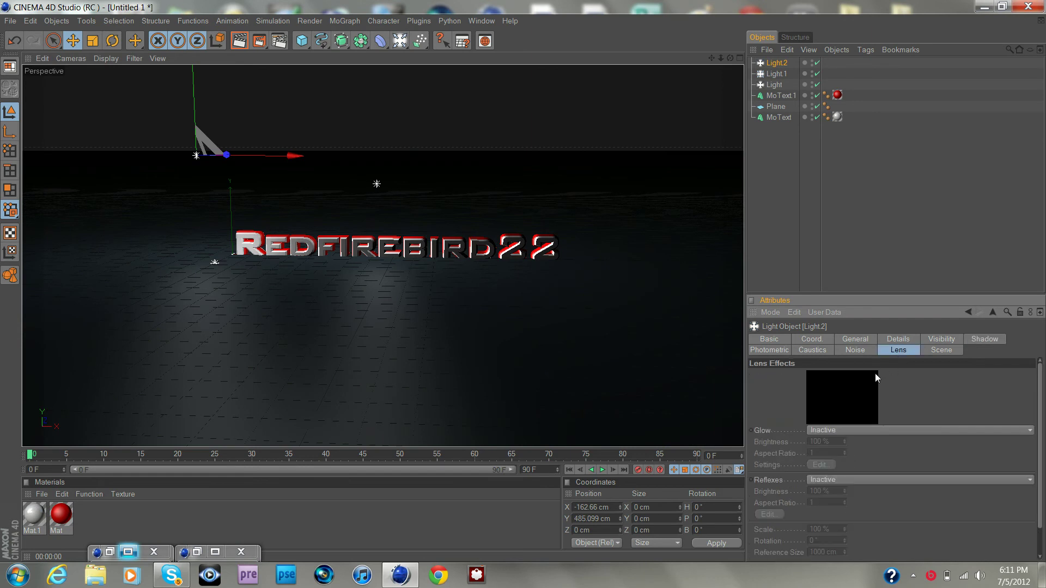
left_click(841, 430)
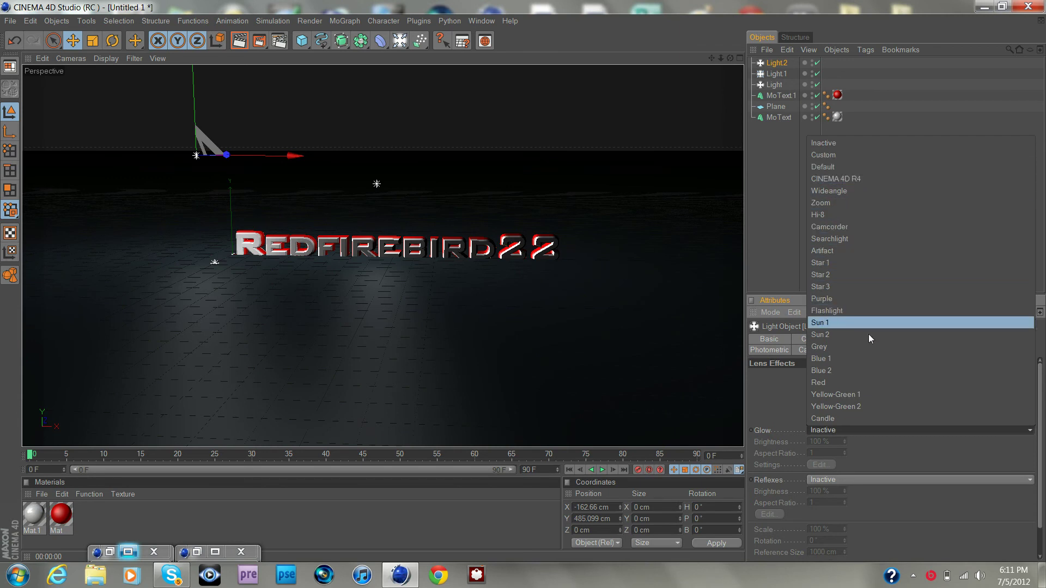
left_click(852, 382)
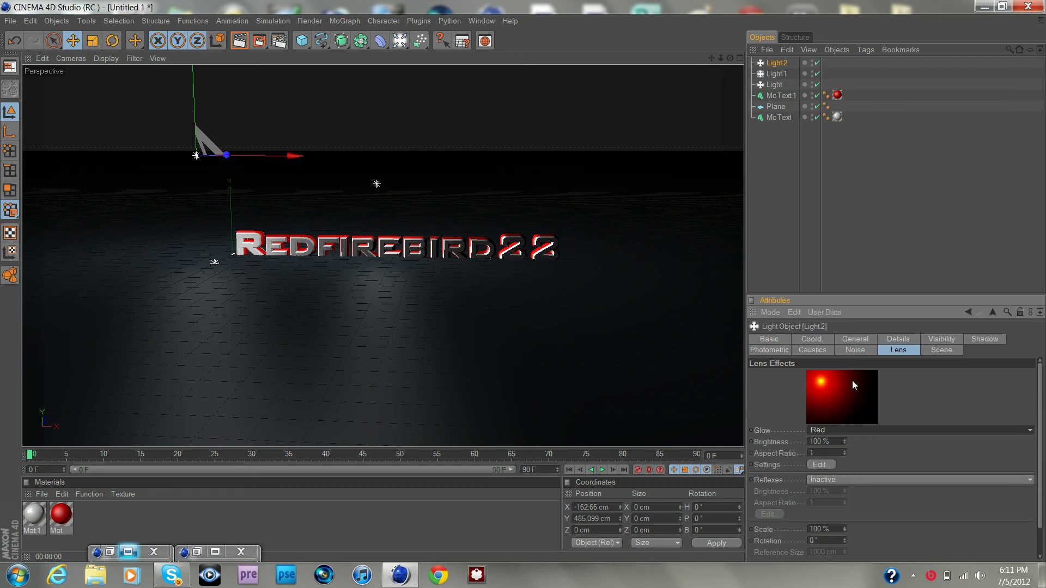
left_click(239, 42)
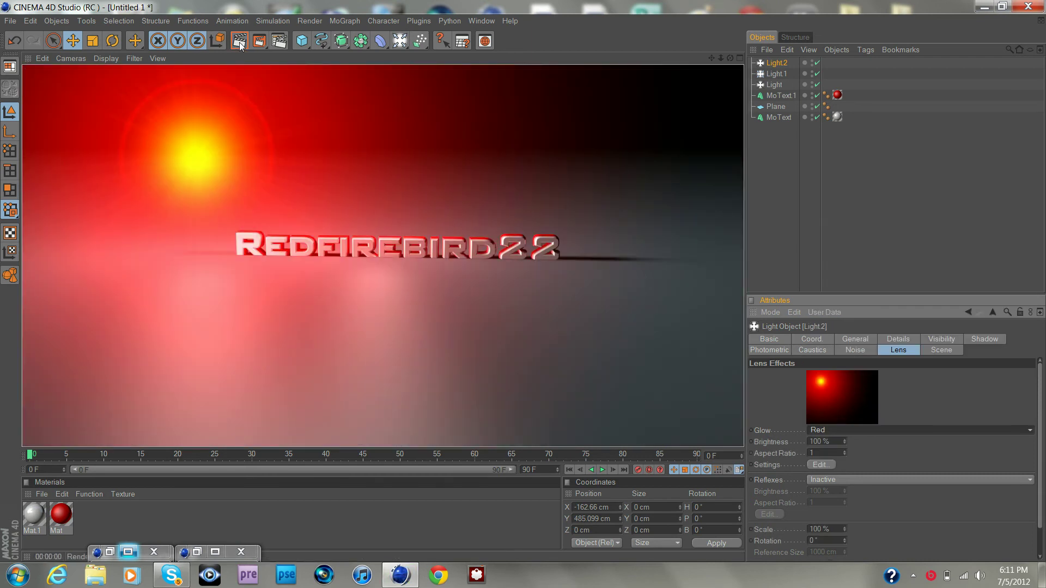
left_click(241, 45)
Set the new light's lens glow to CINEMA 4D R4 and render a preview of the view
left_click(873, 433)
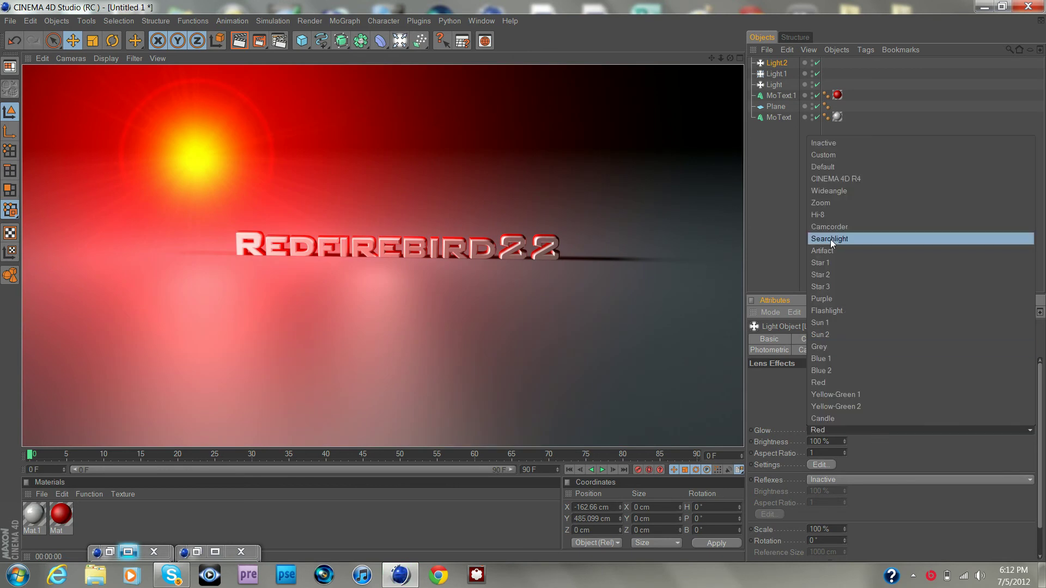
left_click(839, 178)
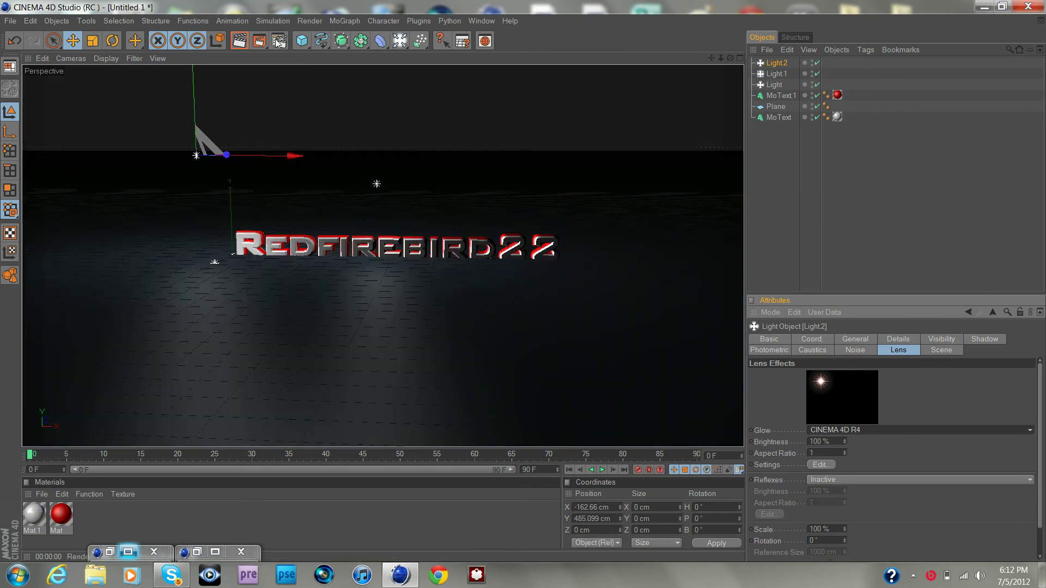
left_click(239, 43)
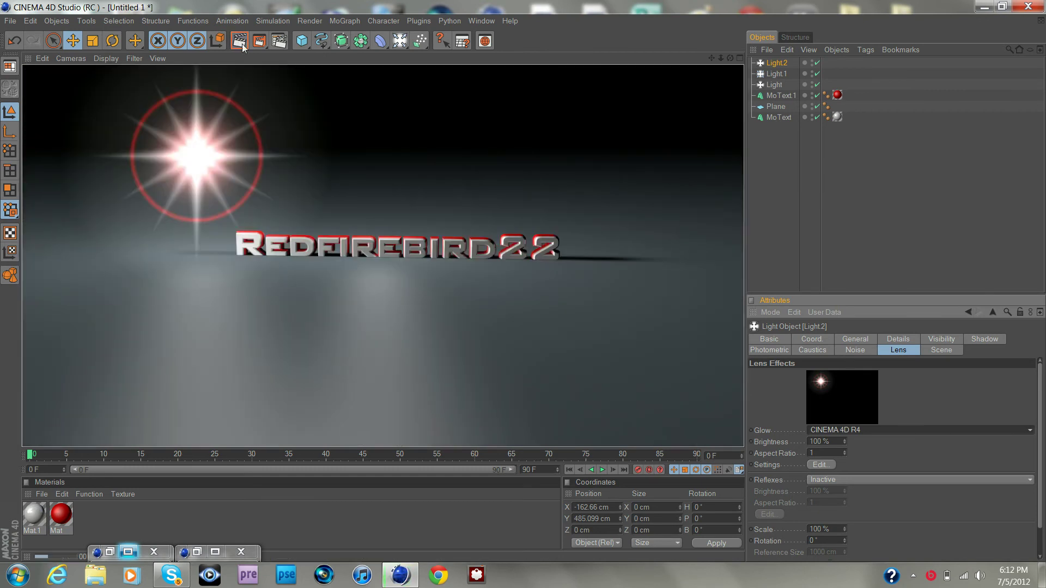
left_click(419, 286)
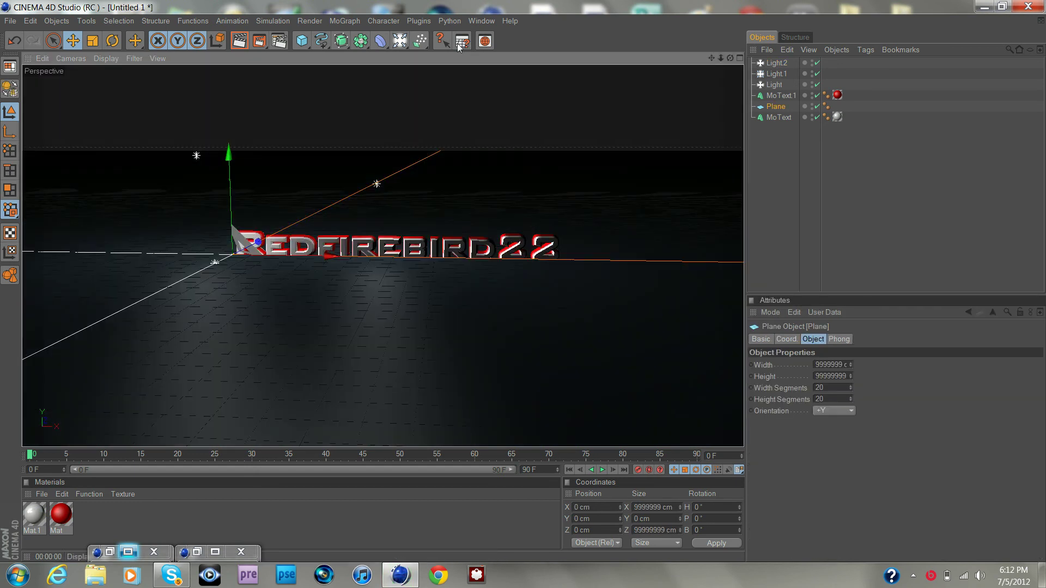
Add a camera to the scene and make it the active view camera
left_click(405, 41)
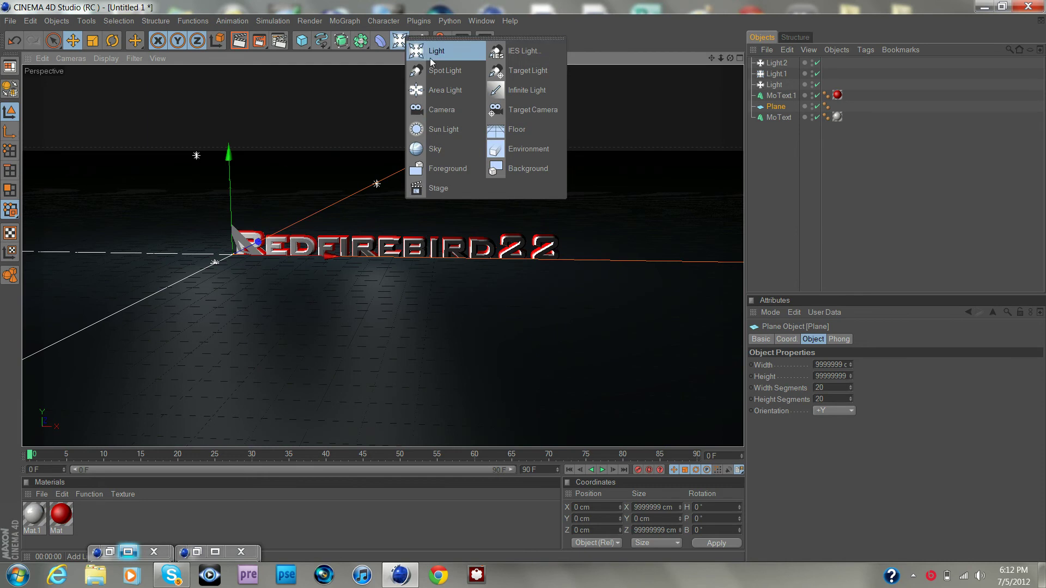
left_click(456, 110)
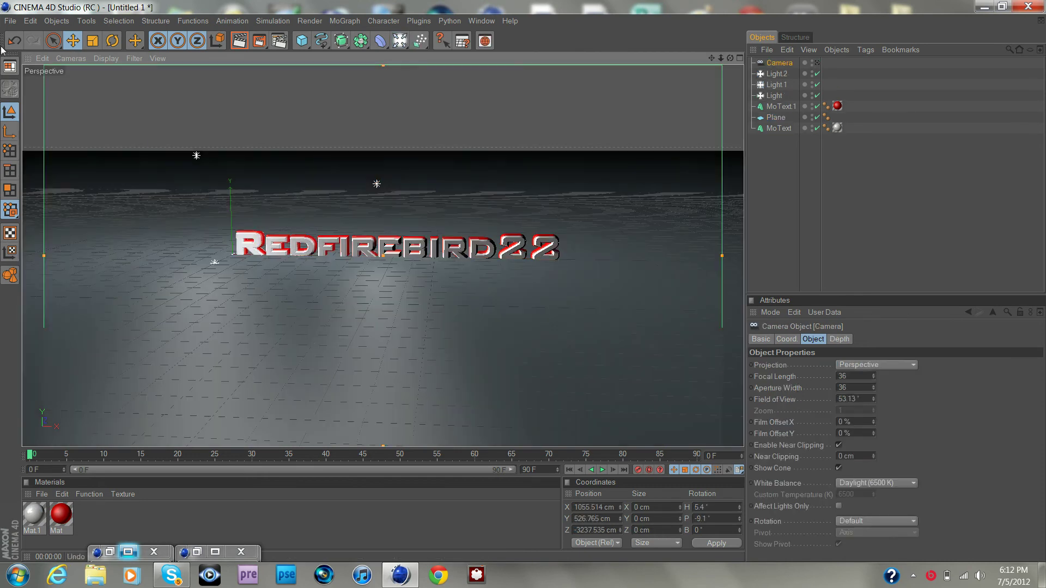
left_click(74, 57)
mouse_move(89, 79)
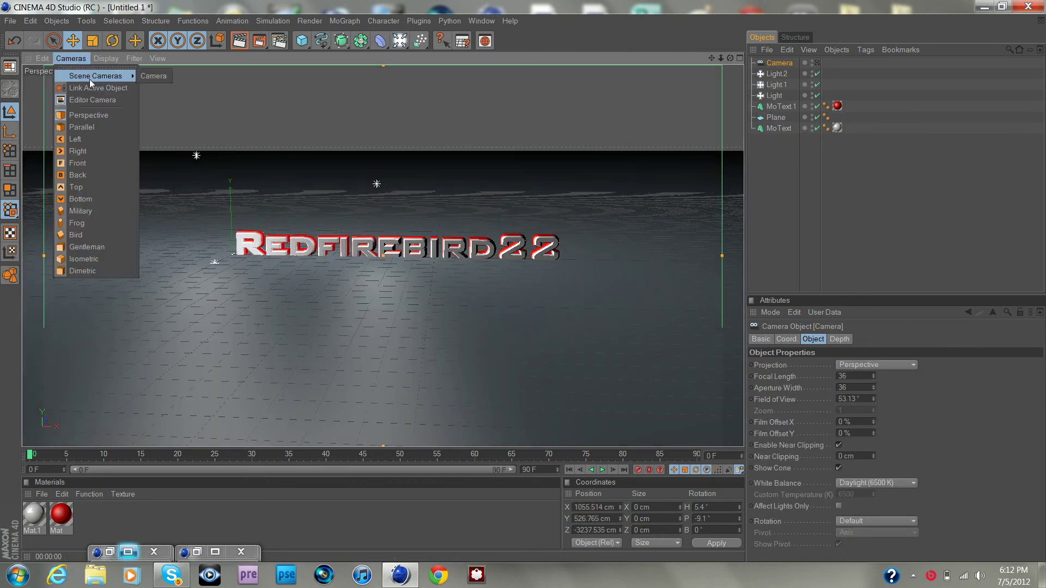
left_click(152, 77)
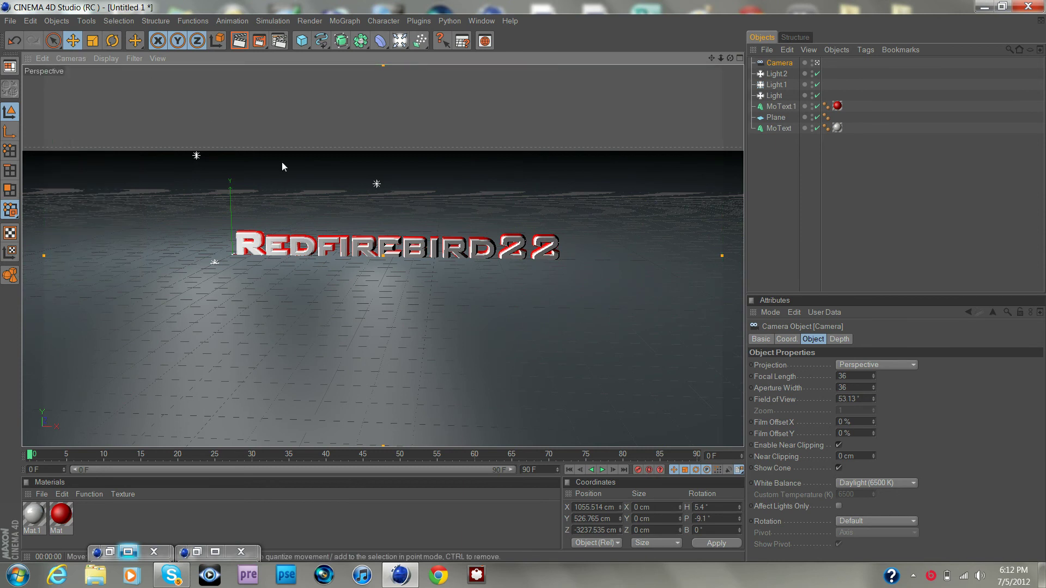
Swing the camera to about X -1274, Y 272, Z -2480 cm, record its keyframe at frame 0 and turn on automatic keyframing
left_click_drag(730, 57, 708, 60)
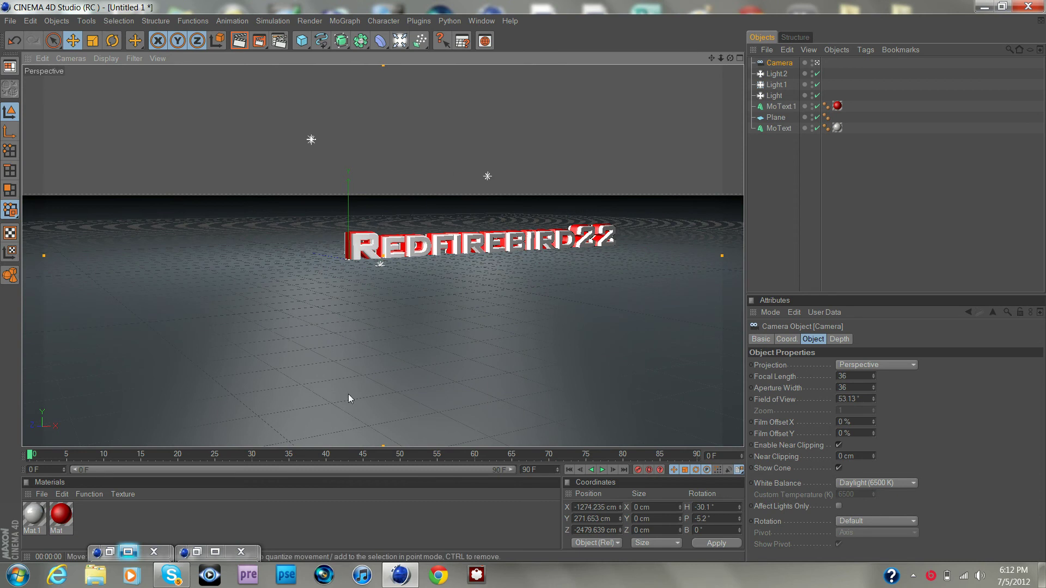
left_click(638, 470)
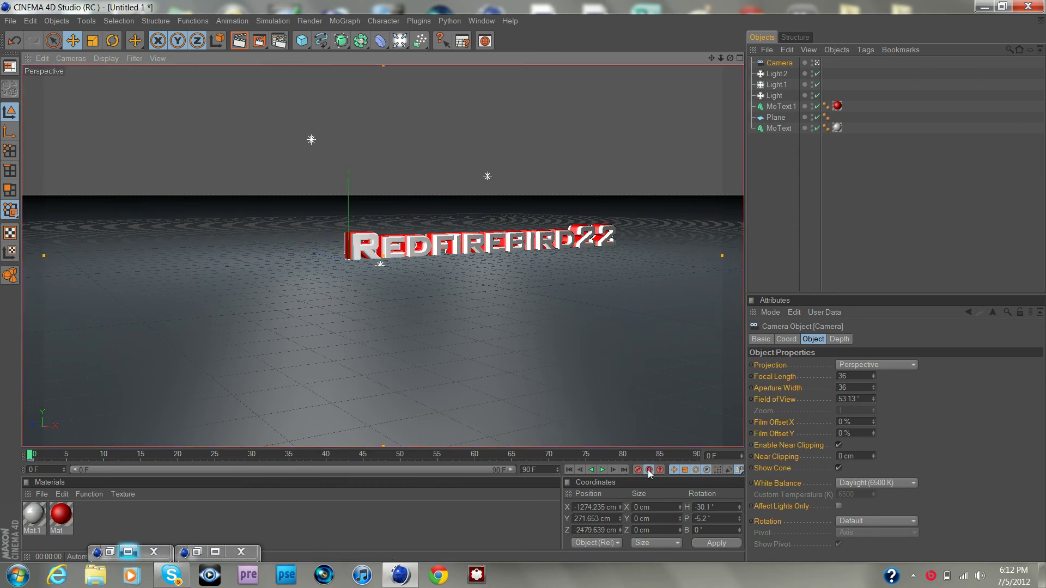
Extend the animation to 500 frames and keyframe the camera at frame 60 at about X 2285, Y 488, Z -1856 cm
left_click_drag(33, 458, 479, 460)
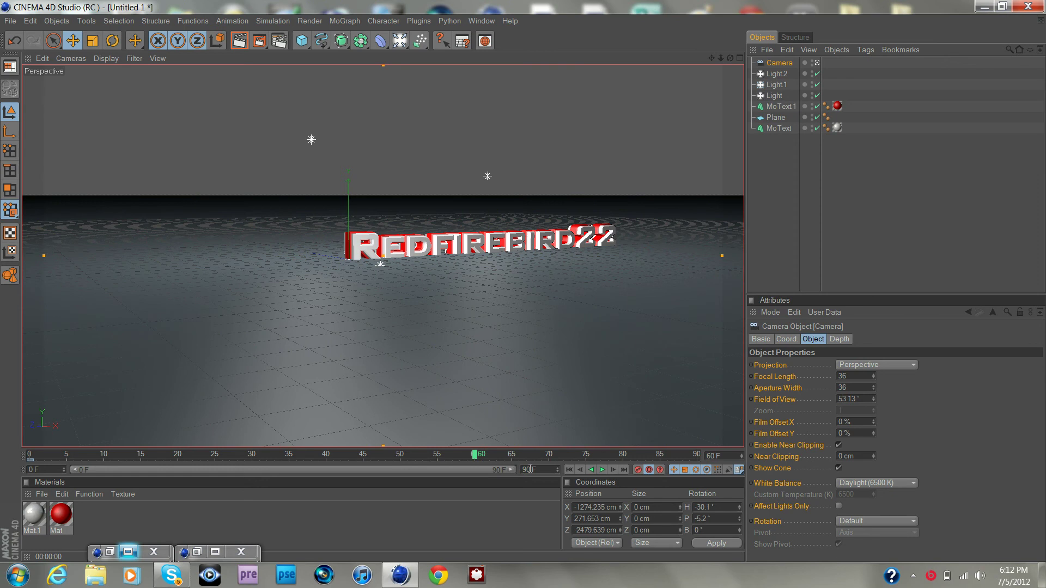
type("500")
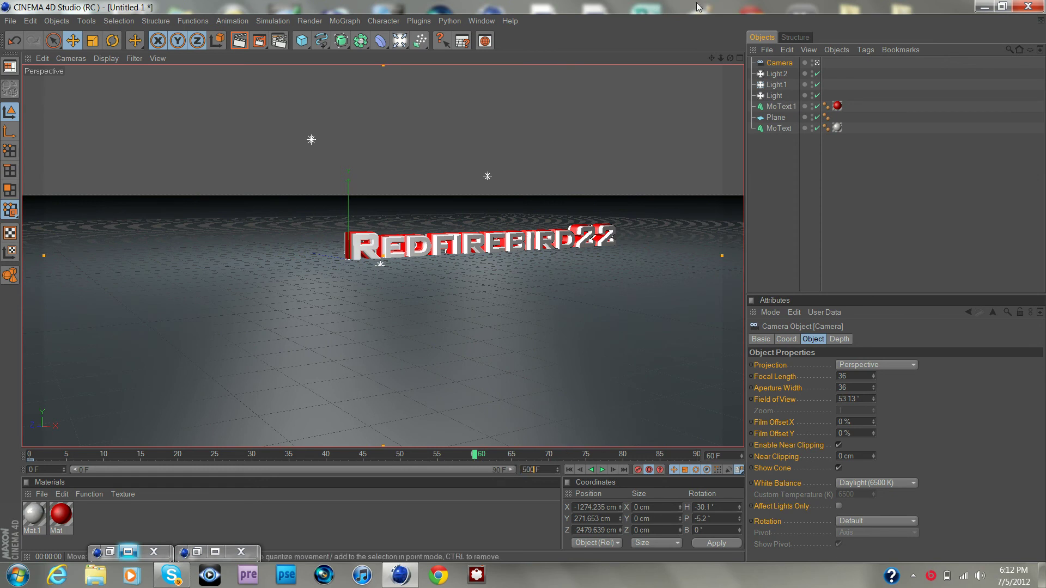
mouse_move(730, 57)
left_mouse_down()
mouse_move(754, 58)
mouse_move(708, 61)
mouse_move(736, 58)
mouse_move(714, 58)
mouse_move(727, 63)
left_mouse_up()
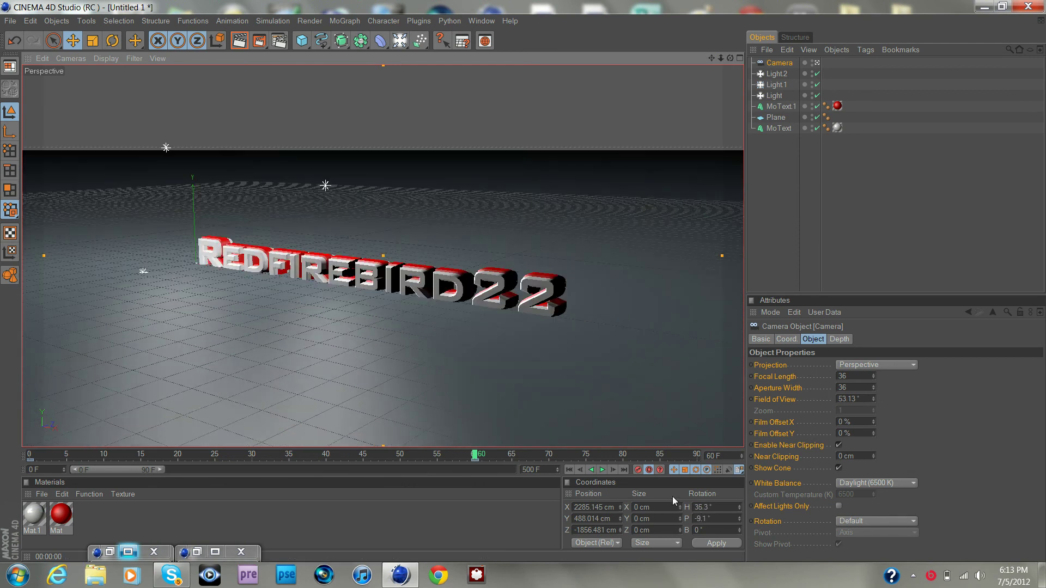
left_click(649, 469)
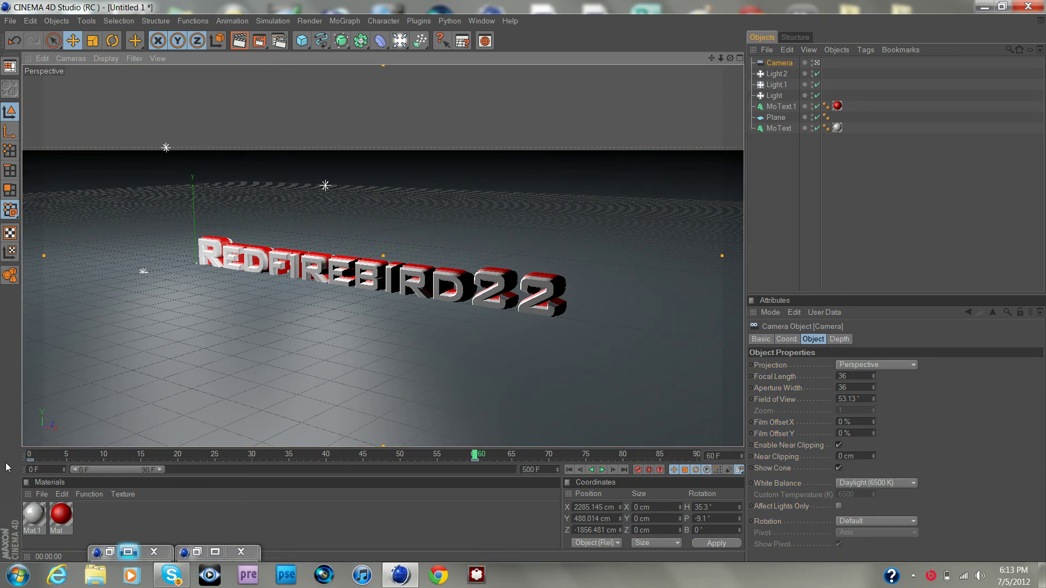
Play back the camera move from frame 0 and return to frame 60
left_click(30, 455)
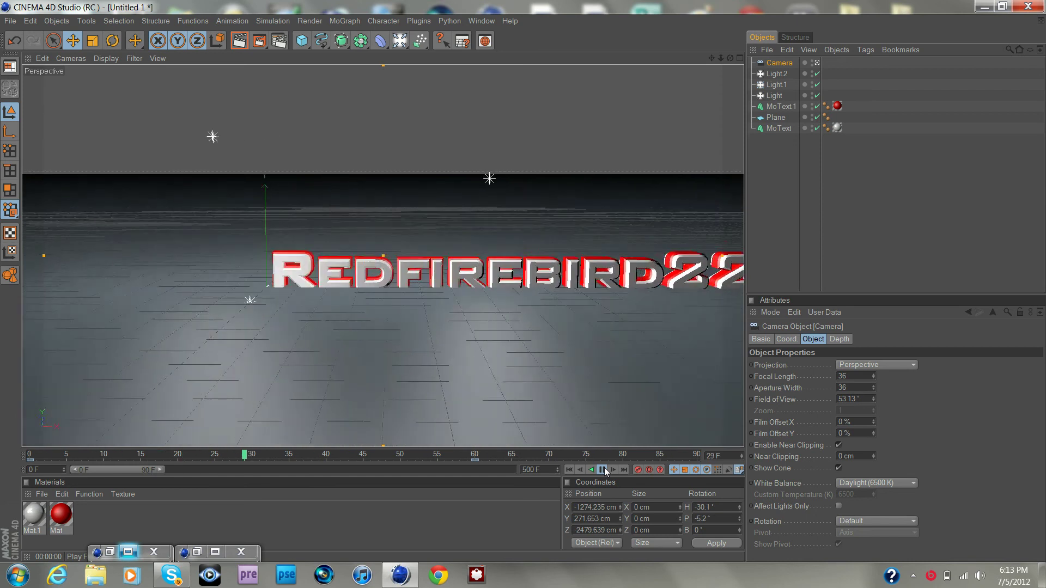
left_click(603, 469)
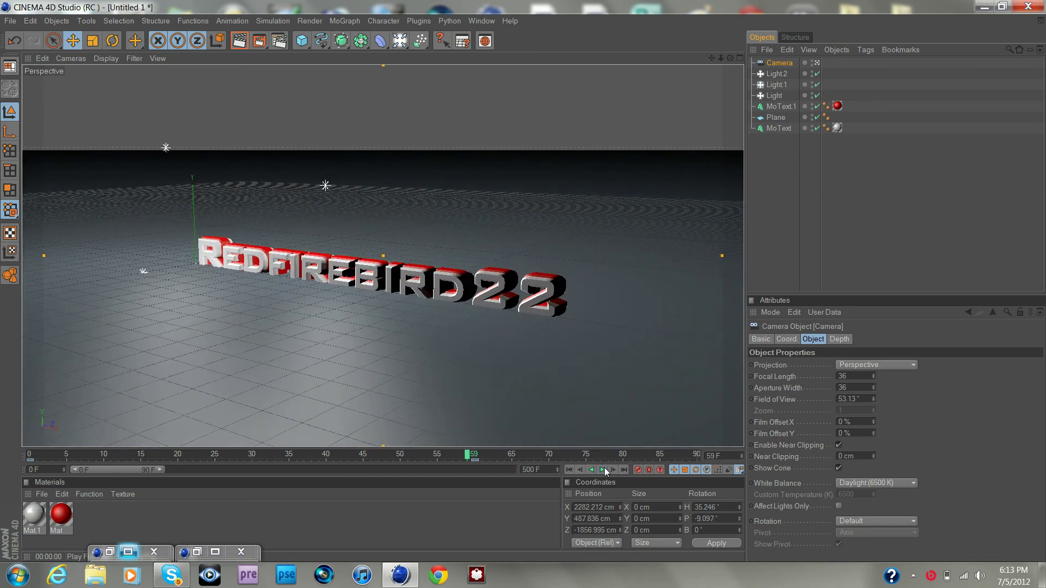
left_click(474, 457)
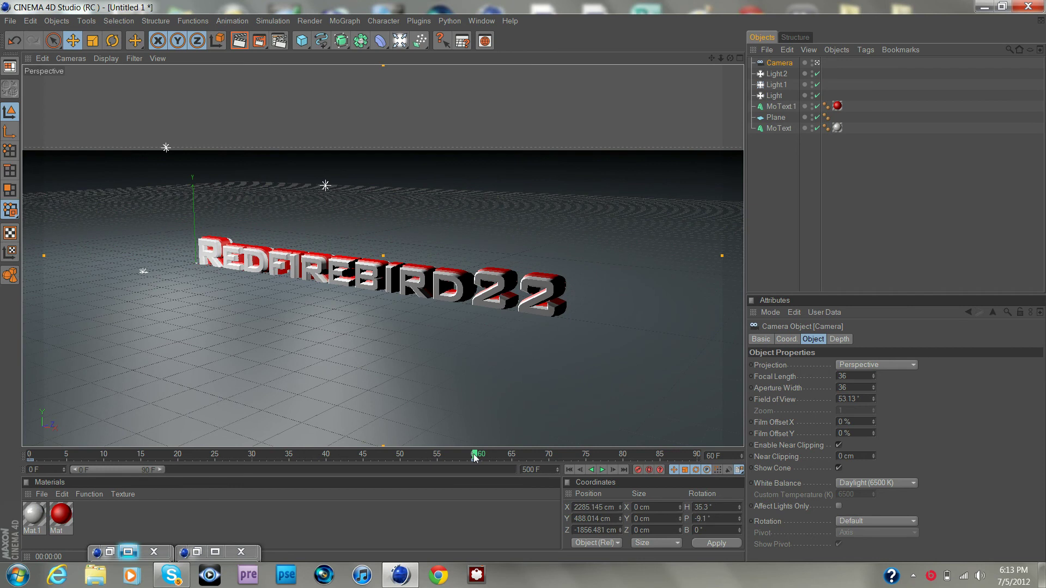
Turn on automatic keyframing and move the current time to frame 120
left_click(648, 469)
left_click_drag(142, 468, 181, 472)
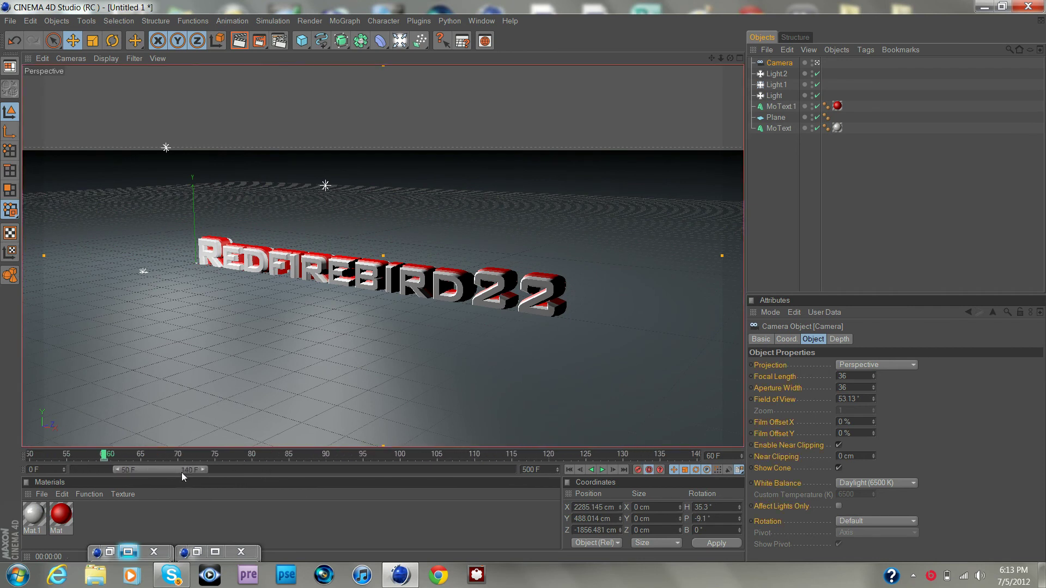
left_click_drag(112, 458, 548, 459)
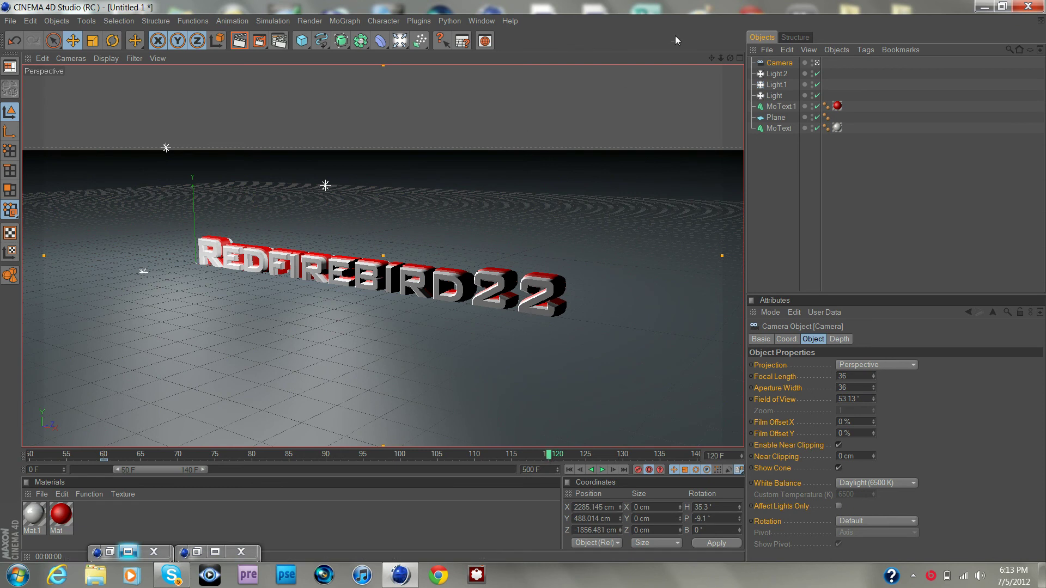
Keyframe the camera at frame 120 in a raised, pulled-back position looking down on the whole text from the front
mouse_move(729, 57)
left_mouse_down()
mouse_move(663, 64)
mouse_move(727, 63)
left_mouse_up()
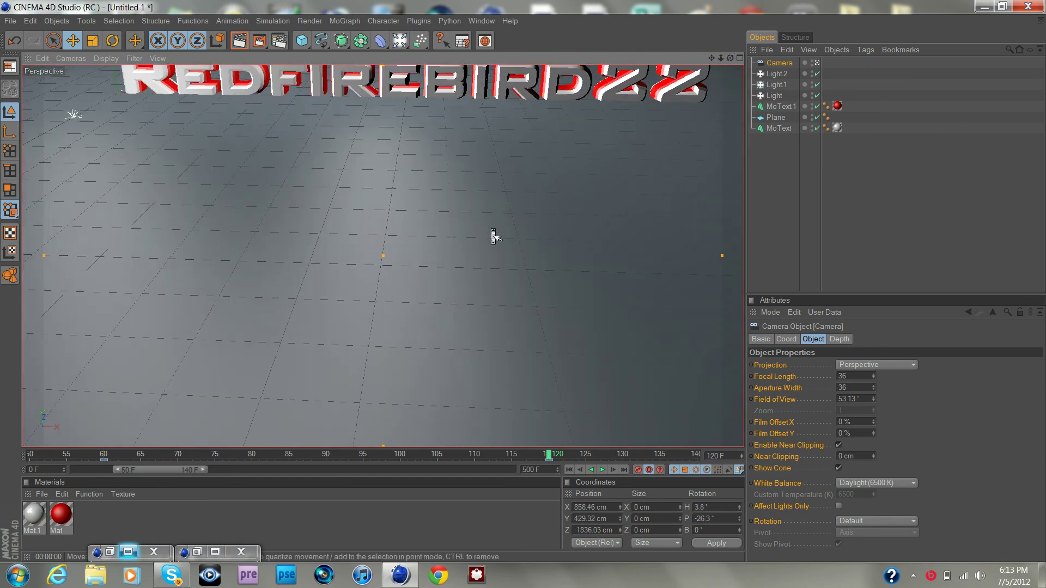
scroll(494, 236, "down", 3)
scroll(493, 235, "down", 1)
scroll(494, 236, "down", 3)
left_click_drag(730, 57, 727, 58)
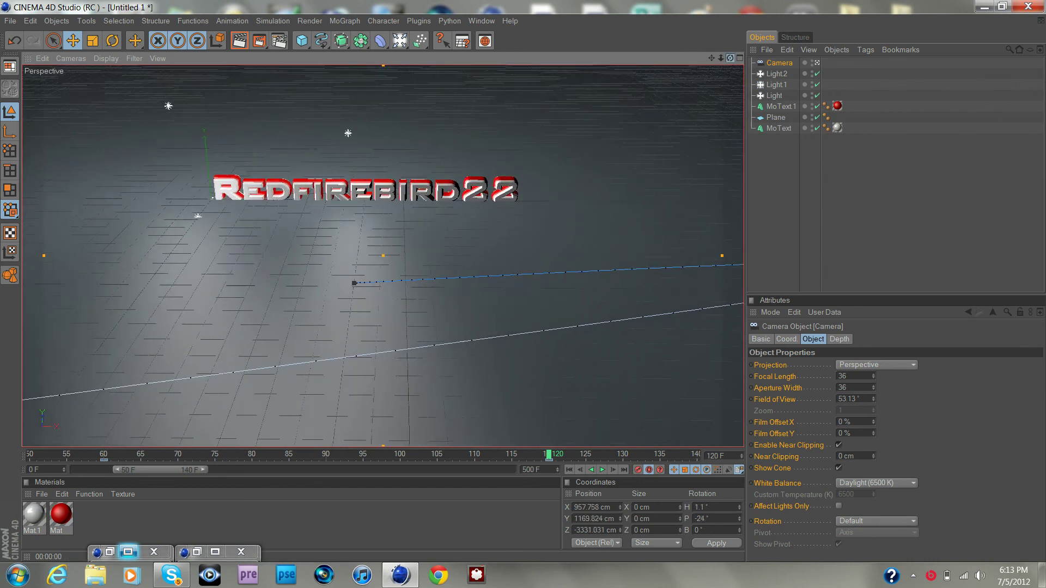
key("ctrl+shift+z")
left_click(655, 84)
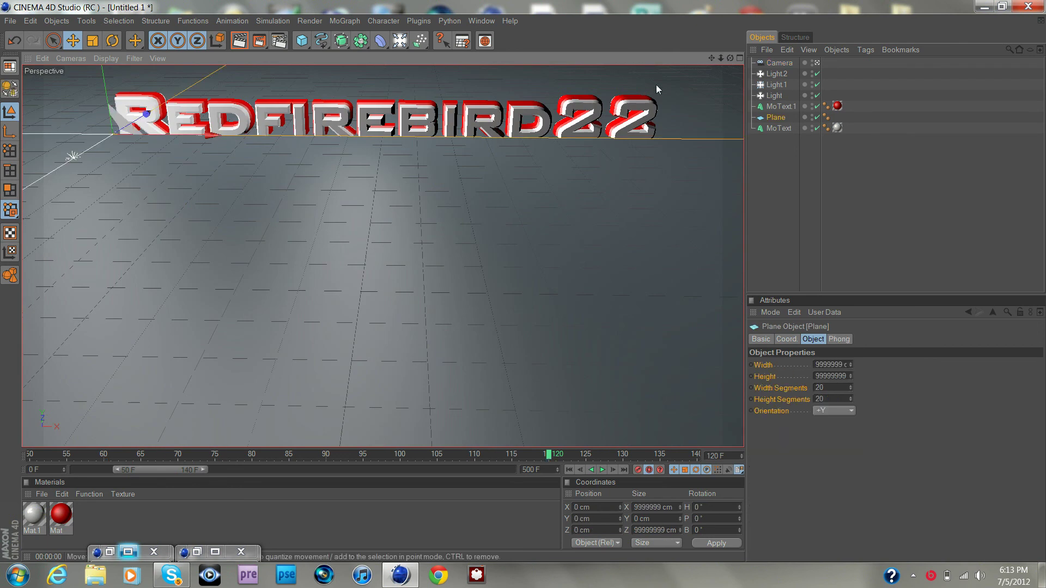
scroll(389, 291, "down", 5)
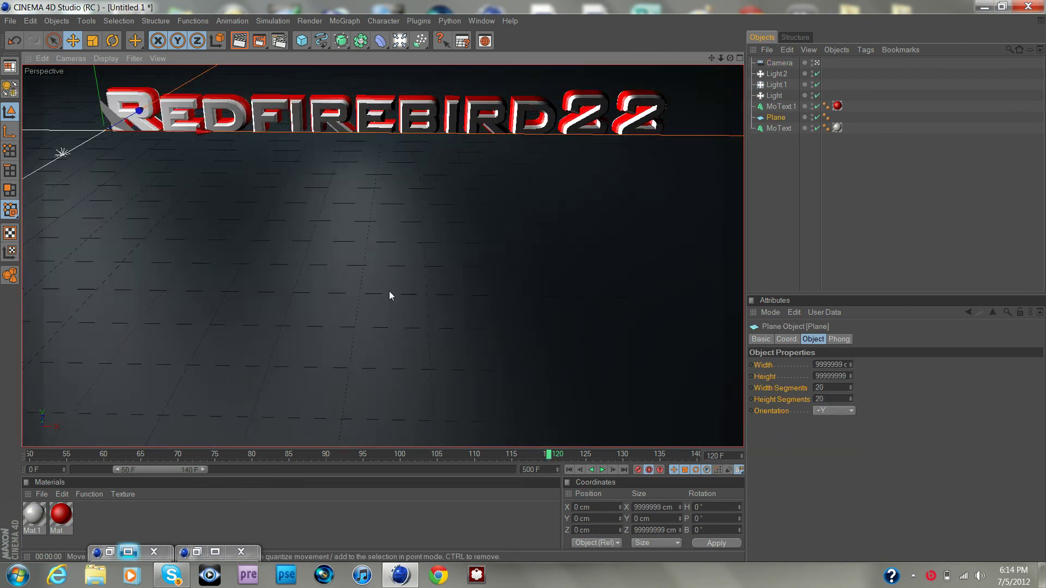
scroll(391, 299, "down", 4)
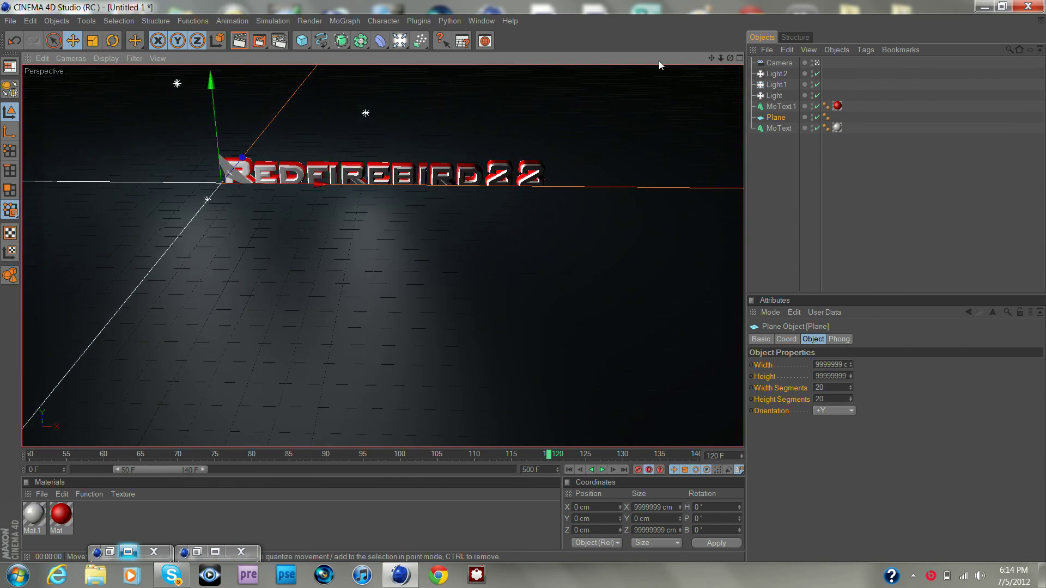
mouse_move(711, 58)
left_mouse_down()
mouse_move(758, 57)
mouse_move(700, 58)
mouse_move(711, 57)
left_mouse_up()
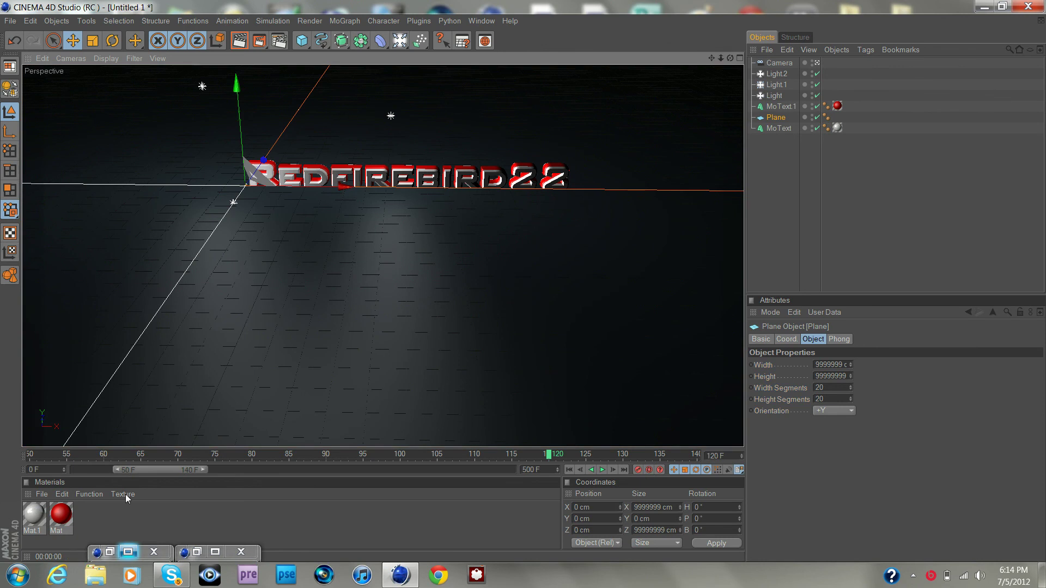
Turn on automatic keyframing and move the current time to frame 150
left_click_drag(151, 469, 208, 468)
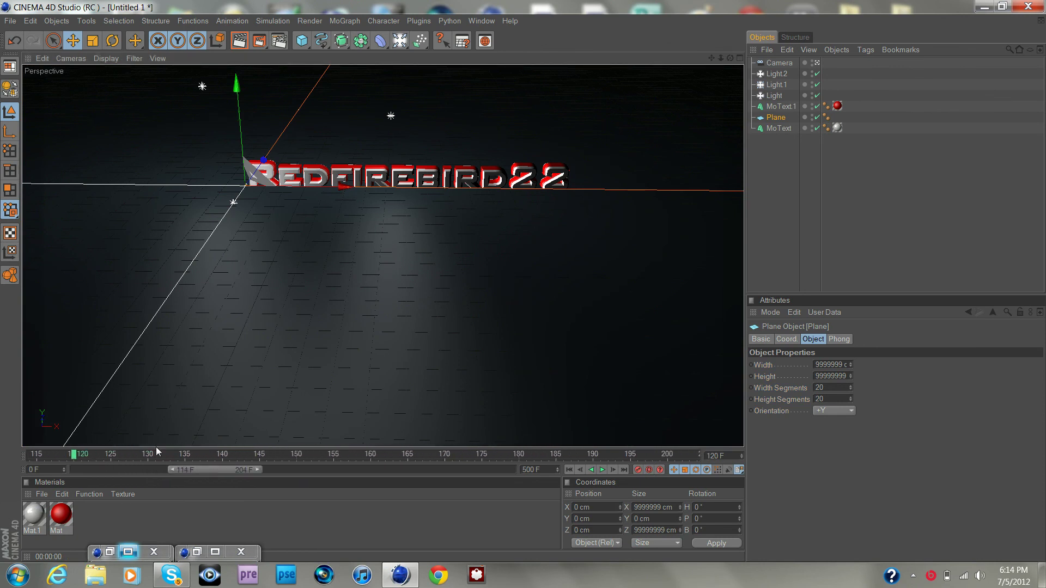
left_click(647, 469)
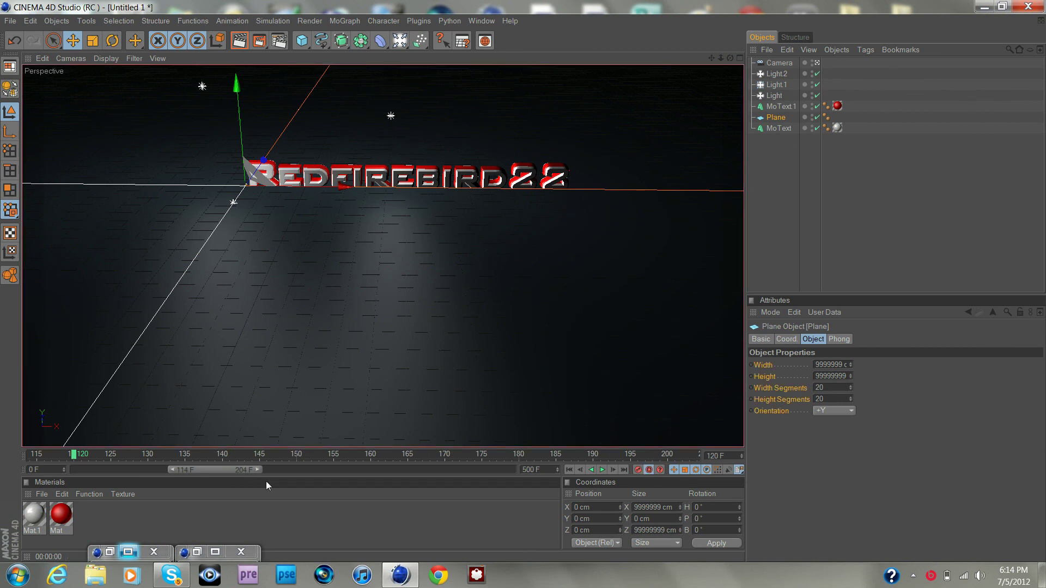
left_click_drag(74, 461, 296, 459)
Keyframe the camera at frame 150 closer to the text and lowered almost to floor level, facing it from the front
scroll(409, 251, "up", 2)
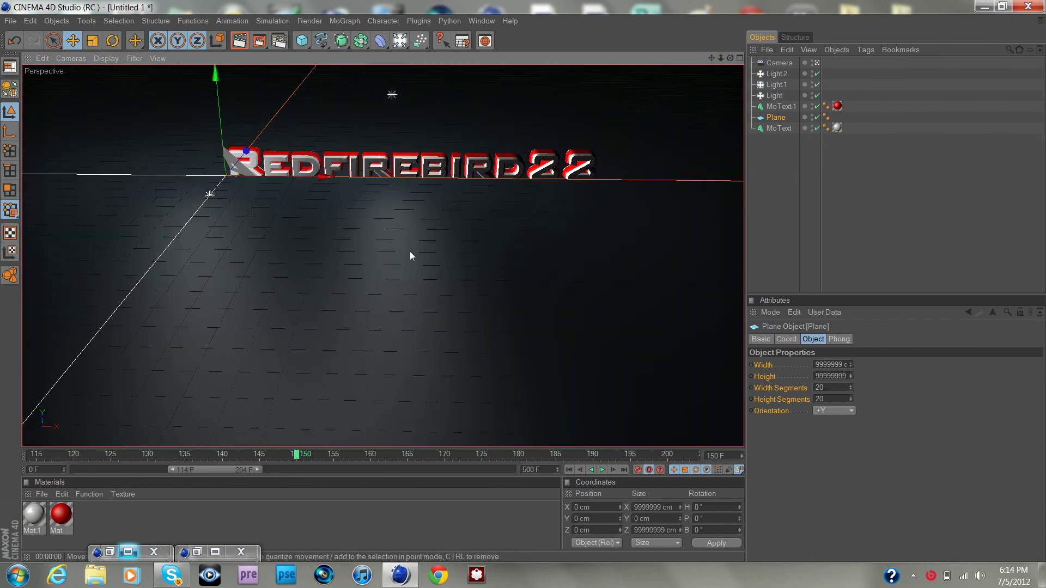
scroll(409, 256, "up", 1)
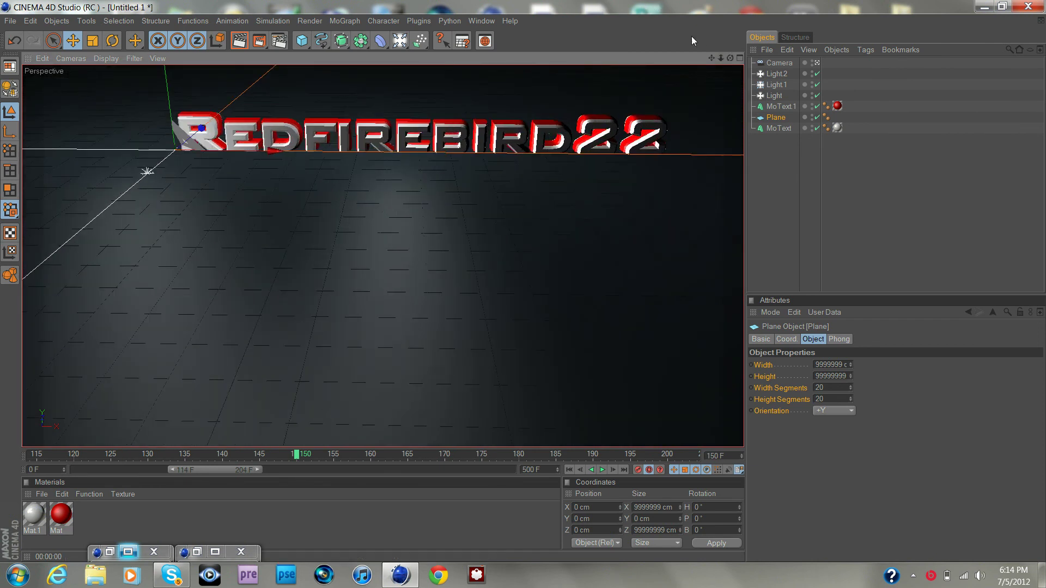
left_click_drag(730, 58, 711, 54)
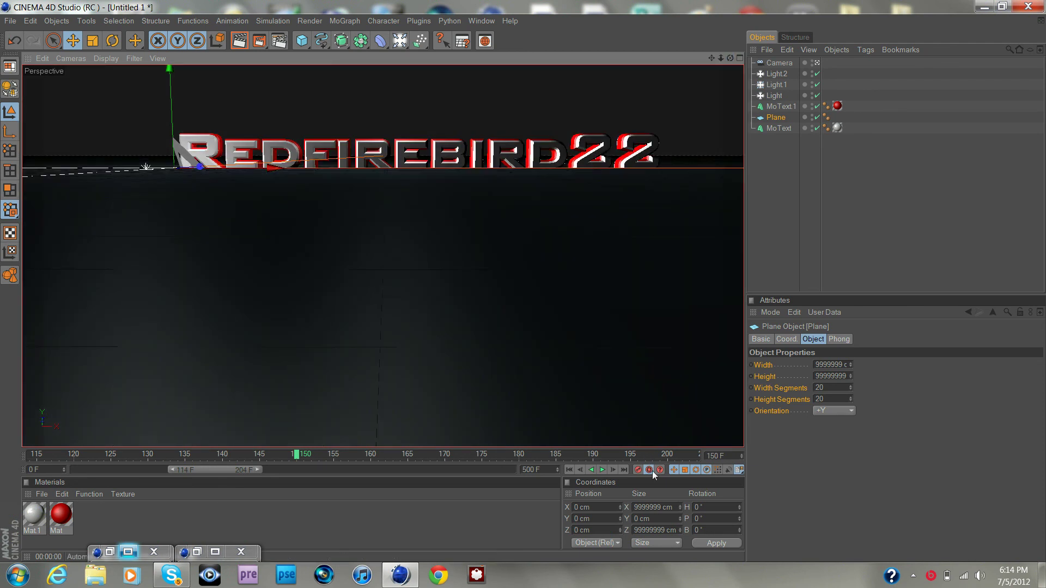
left_click_drag(223, 468, 40, 460)
left_click(30, 452)
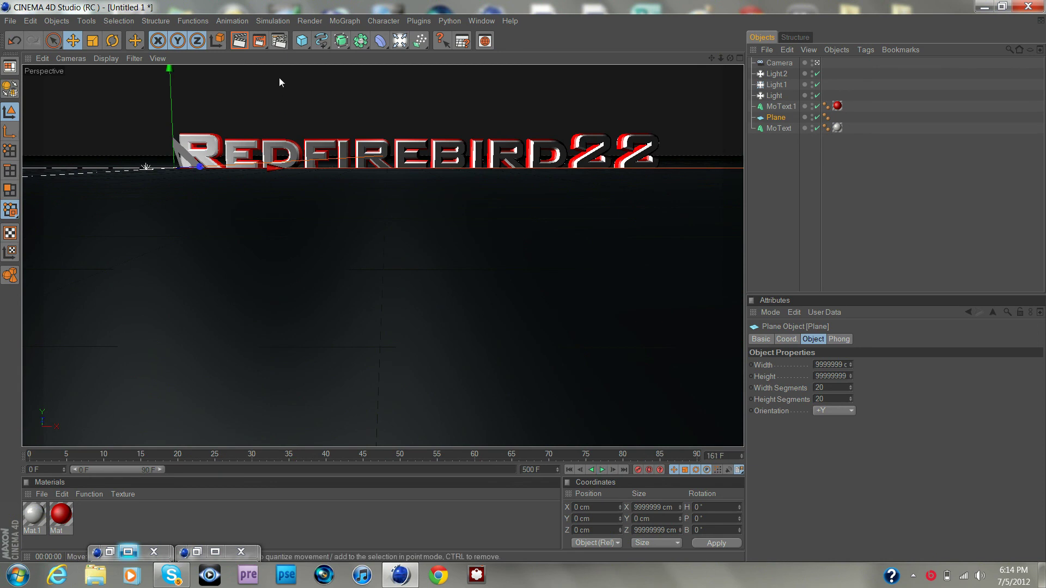
Set the render's save format to QuickTime Movie with MPEG-4 Video compression
left_click(278, 42)
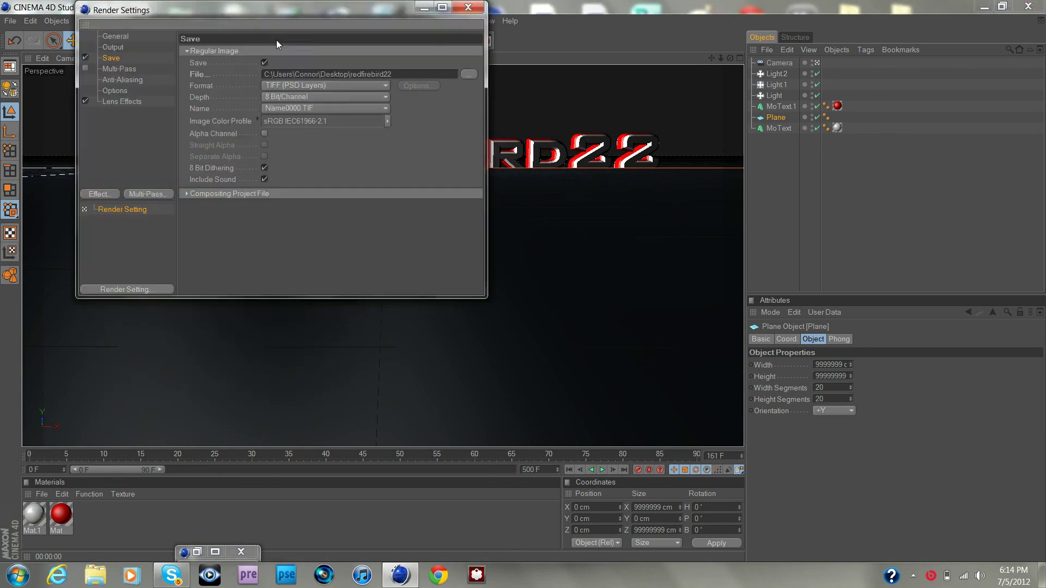
left_click(305, 86)
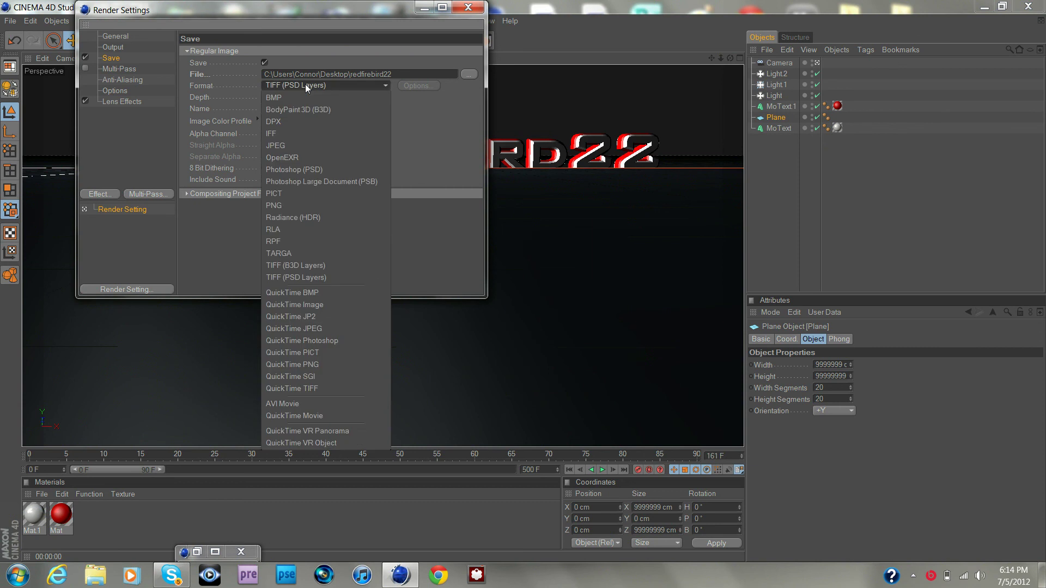
left_click(309, 416)
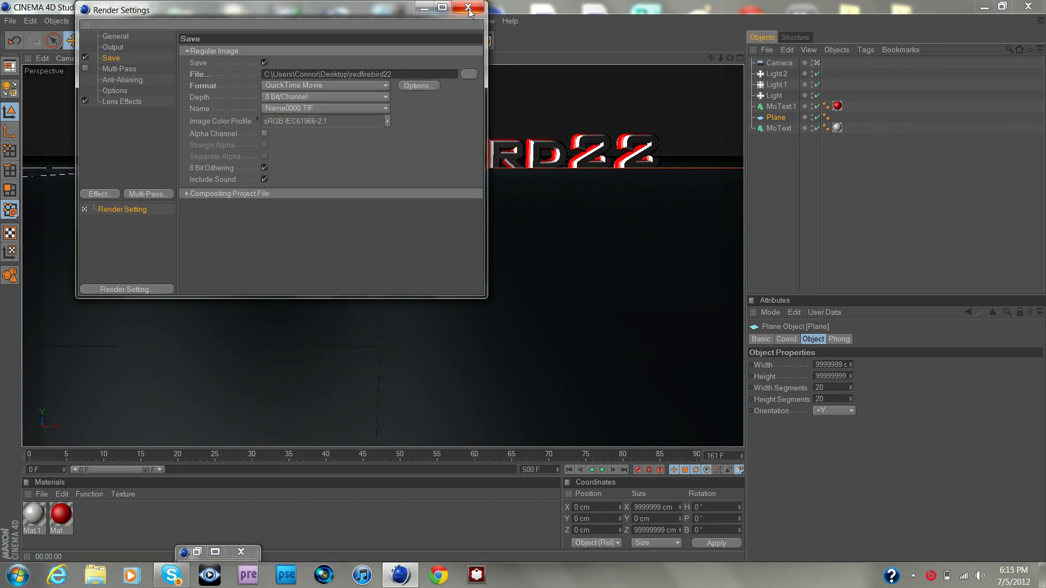
left_click(424, 86)
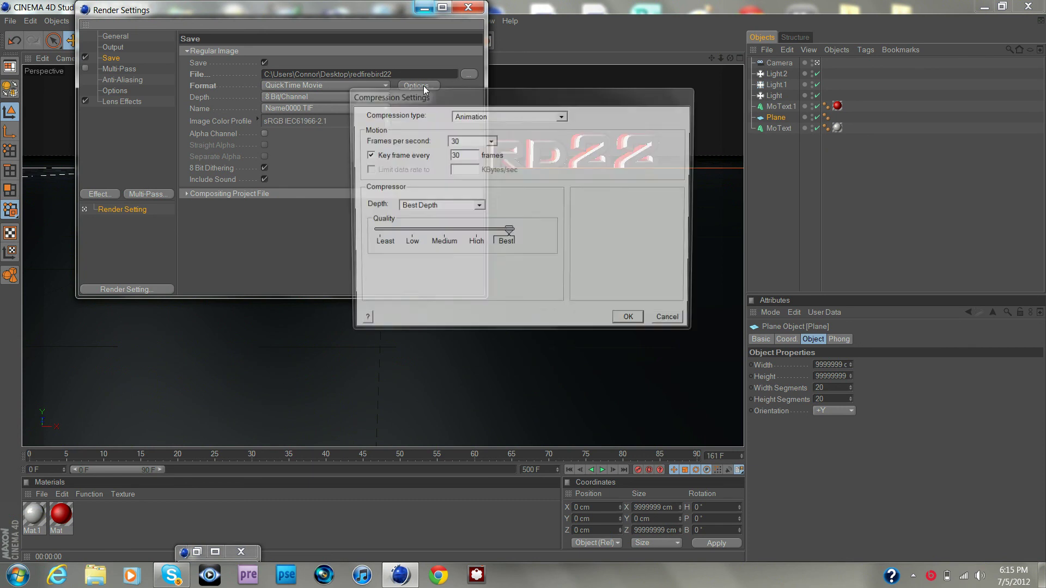
left_click(562, 116)
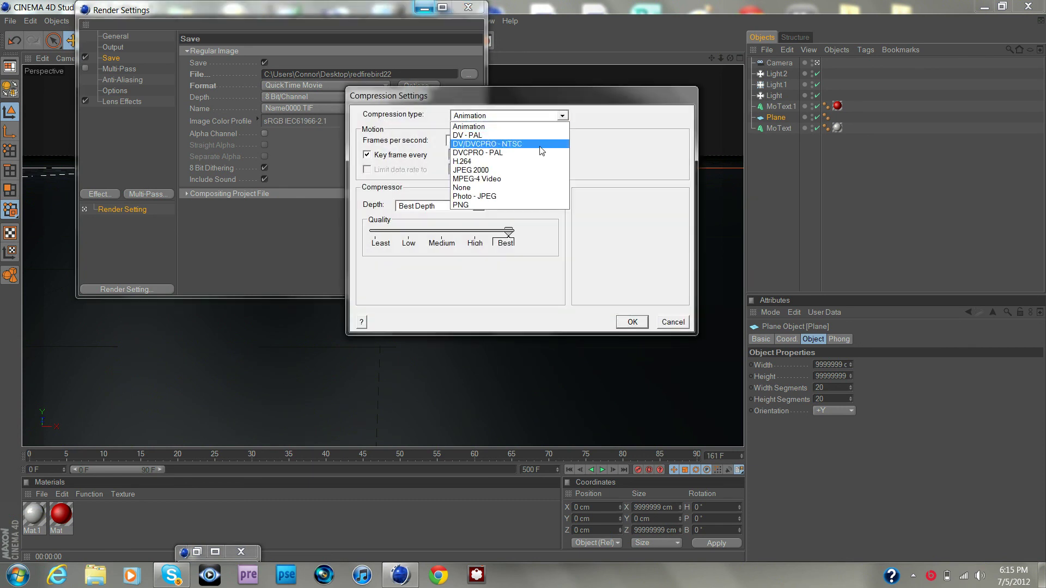
left_click(521, 179)
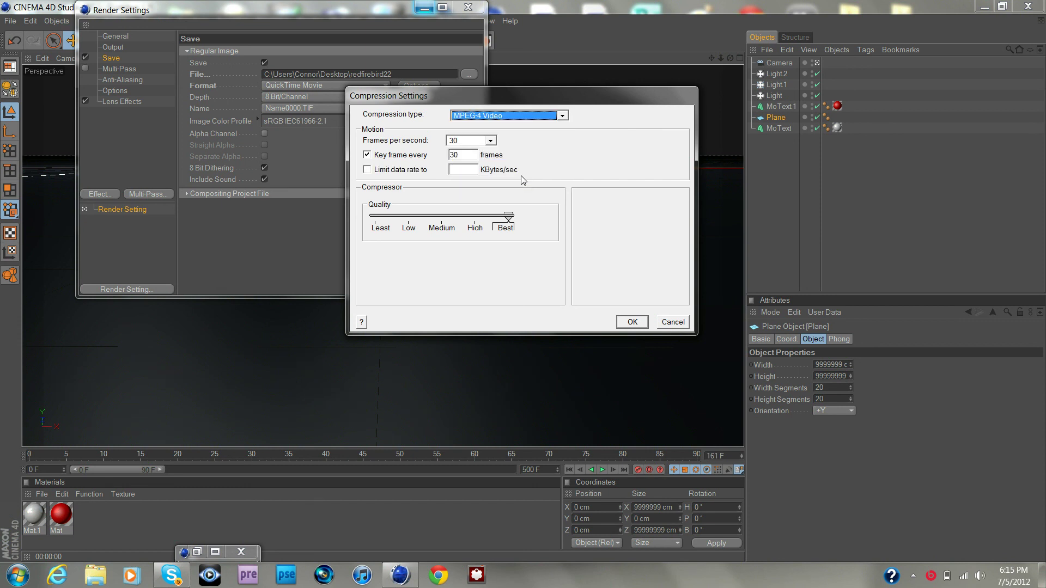
left_click(631, 322)
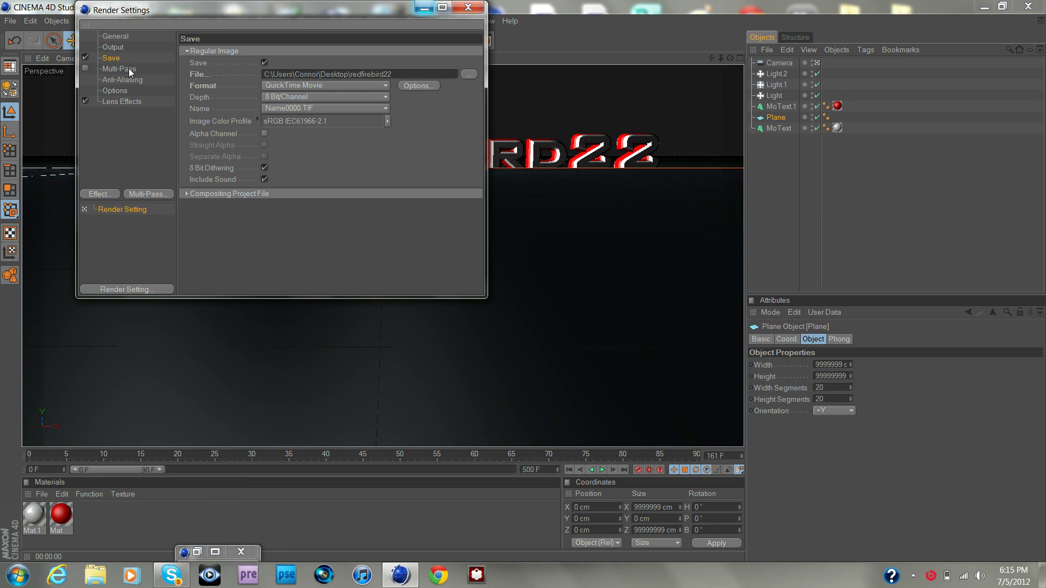
Set the render output's frame range from 0 to 150 and put the render settings away
left_click(130, 49)
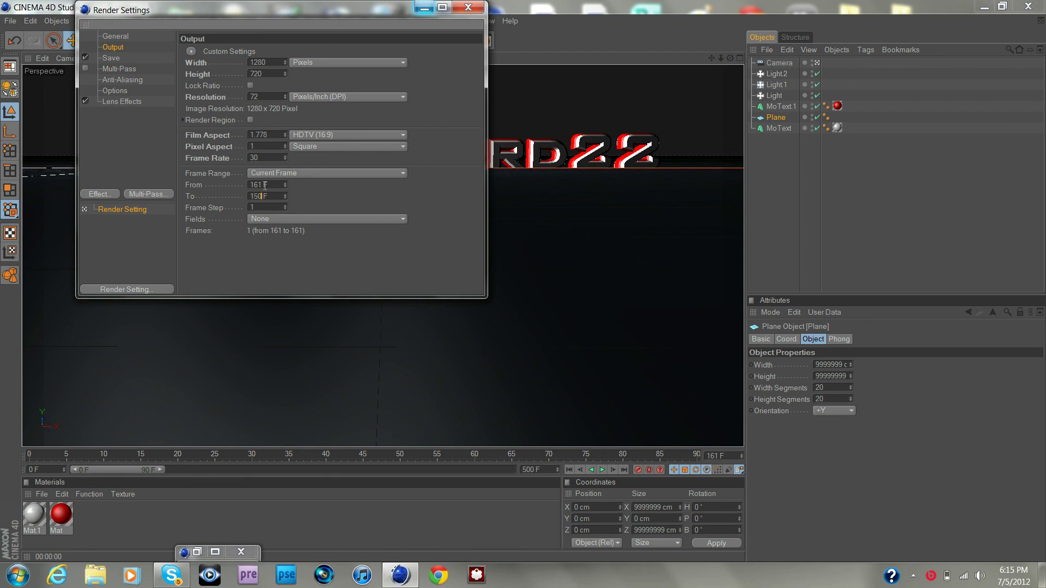
type("150")
key("Return")
left_click(109, 57)
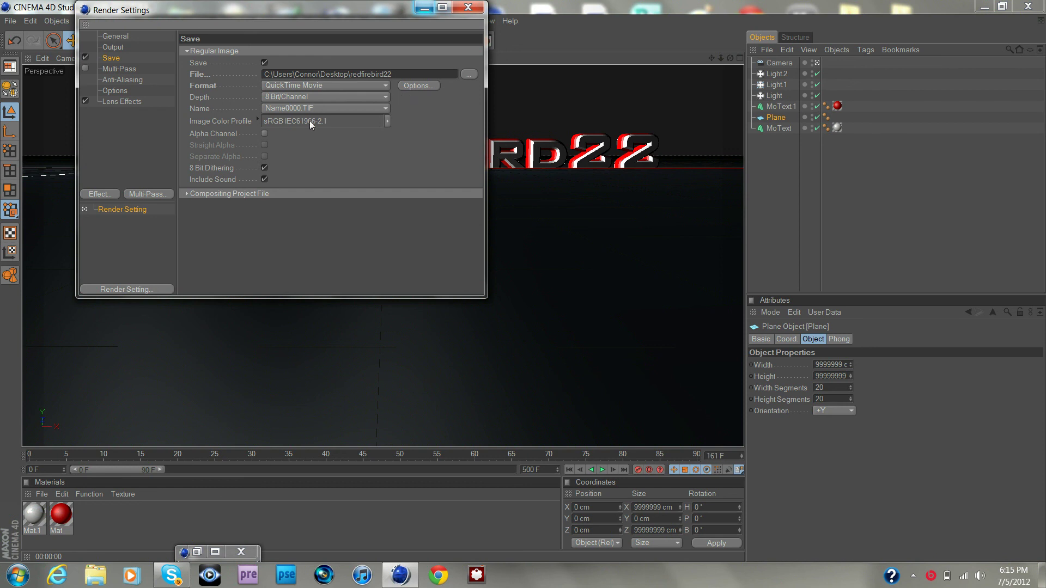
left_click(424, 8)
Render the animation to the Picture Viewer
left_click(263, 41)
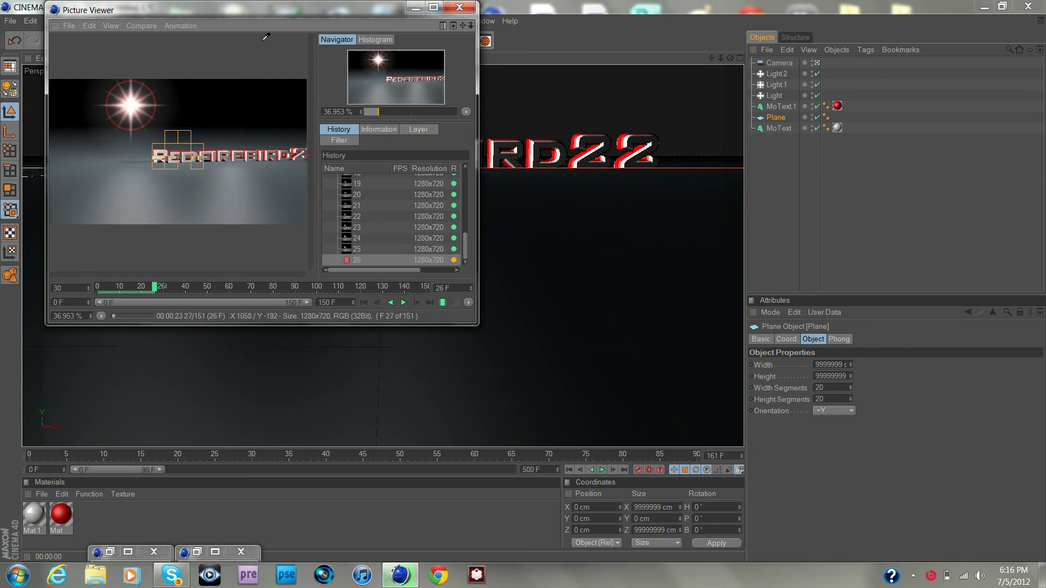
key("ctrl+s")
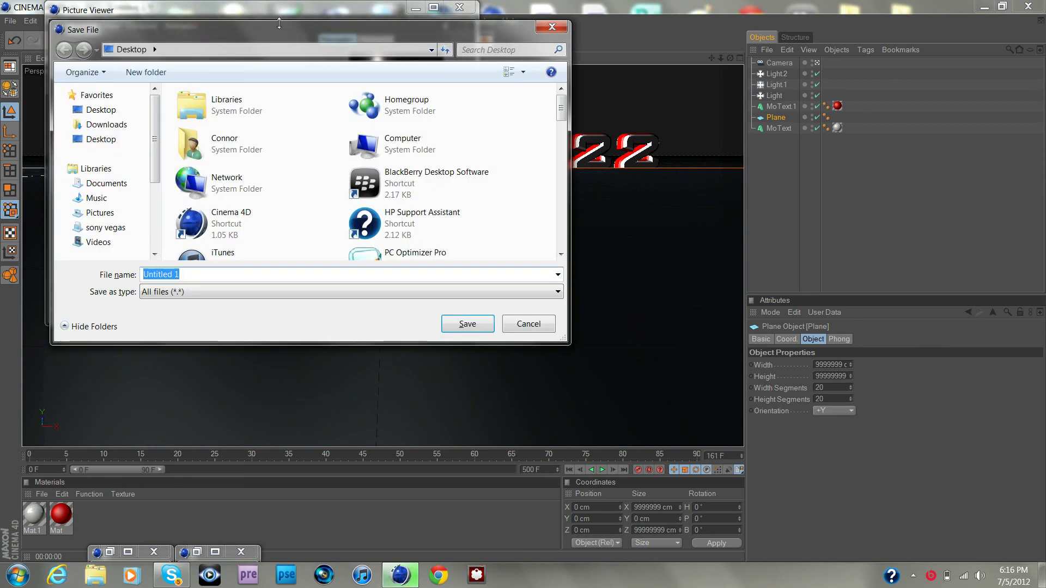
left_click(548, 26)
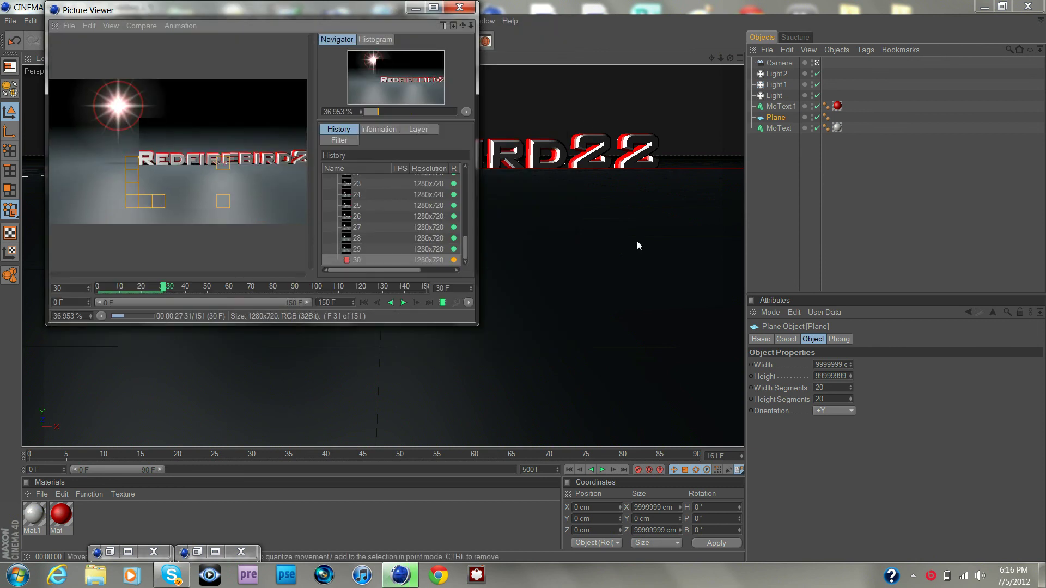